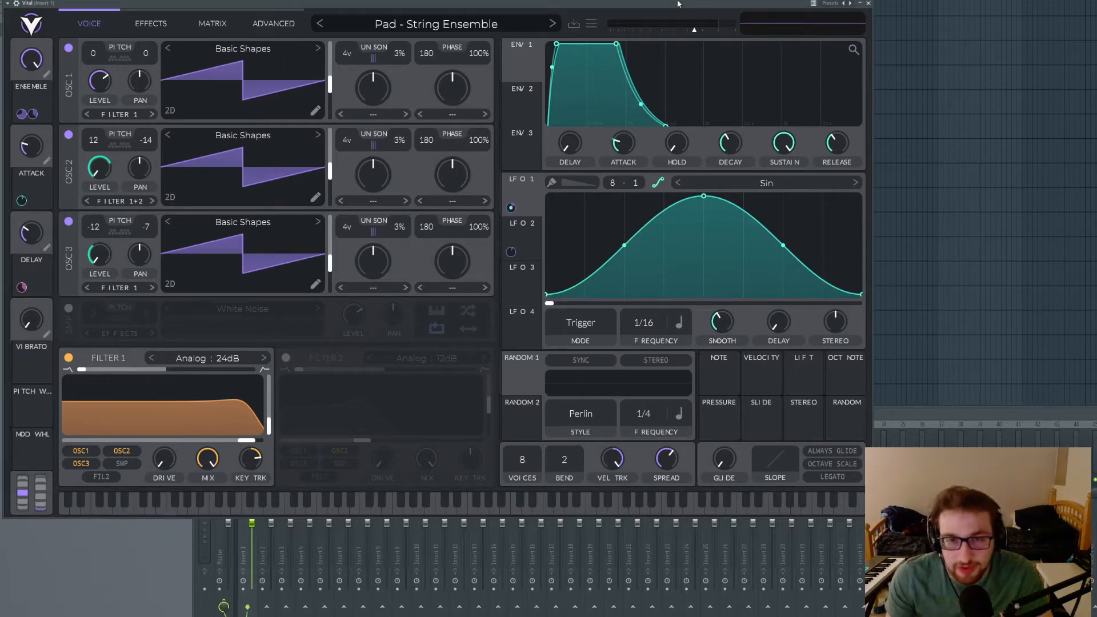
# Initialize the preset and switch on Osc 2 and Osc 3.
pyautogui.click(591, 23)
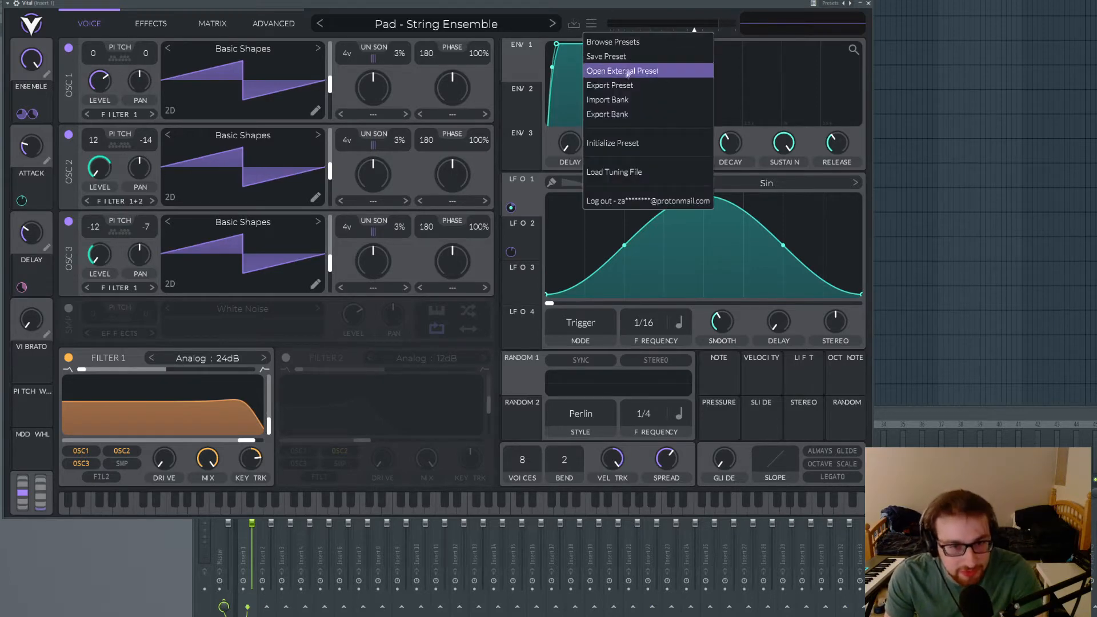
pyautogui.click(631, 147)
pyautogui.click(69, 135)
pyautogui.click(69, 222)
# Load the Basic Shapes wavetable into Osc 1 and Osc 2.
pyautogui.click(242, 48)
pyautogui.click(372, 87)
pyautogui.click(559, 101)
pyautogui.click(302, 136)
pyautogui.click(278, 138)
pyautogui.click(418, 142)
pyautogui.write('basic')
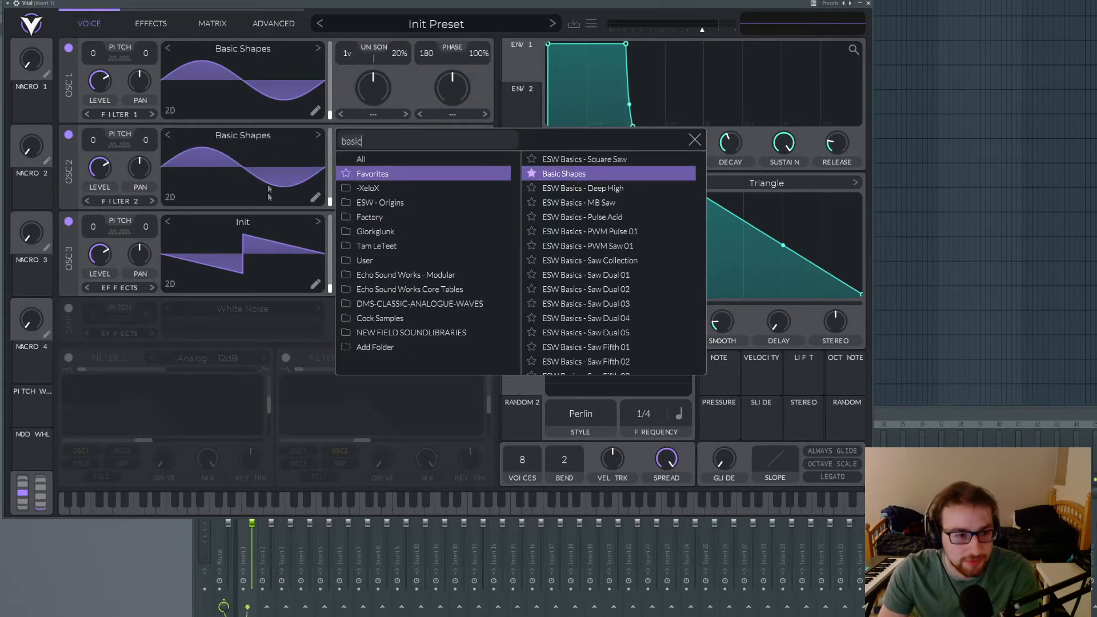
# Load the Basic Shapes wavetable into Osc 3.
pyautogui.click(266, 218)
pyautogui.click(266, 222)
pyautogui.write('basic')
pyautogui.click(267, 336)
pyautogui.moveTo(330, 280)
pyautogui.mouseDown()
pyautogui.moveTo(330, 239)
pyautogui.moveTo(332, 291)
pyautogui.mouseUp()
pyautogui.click(275, 224)
pyautogui.click(408, 228)
pyautogui.write('basic')
pyautogui.click(615, 264)
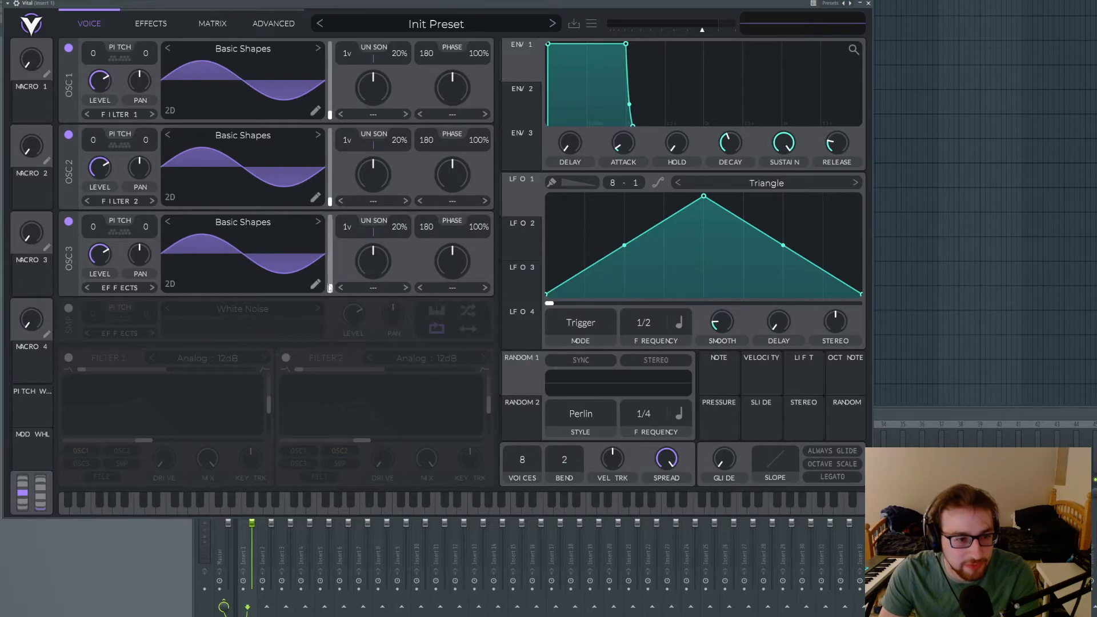
# Move the wave frame of all three oscillators to a saw shape, and transpose Osc 2 to 12 and Osc 3 to -12.
pyautogui.moveTo(330, 286); pyautogui.dragTo(332, 249)
pyautogui.moveTo(330, 200); pyautogui.dragTo(330, 164)
pyautogui.moveTo(330, 113); pyautogui.dragTo(331, 89)
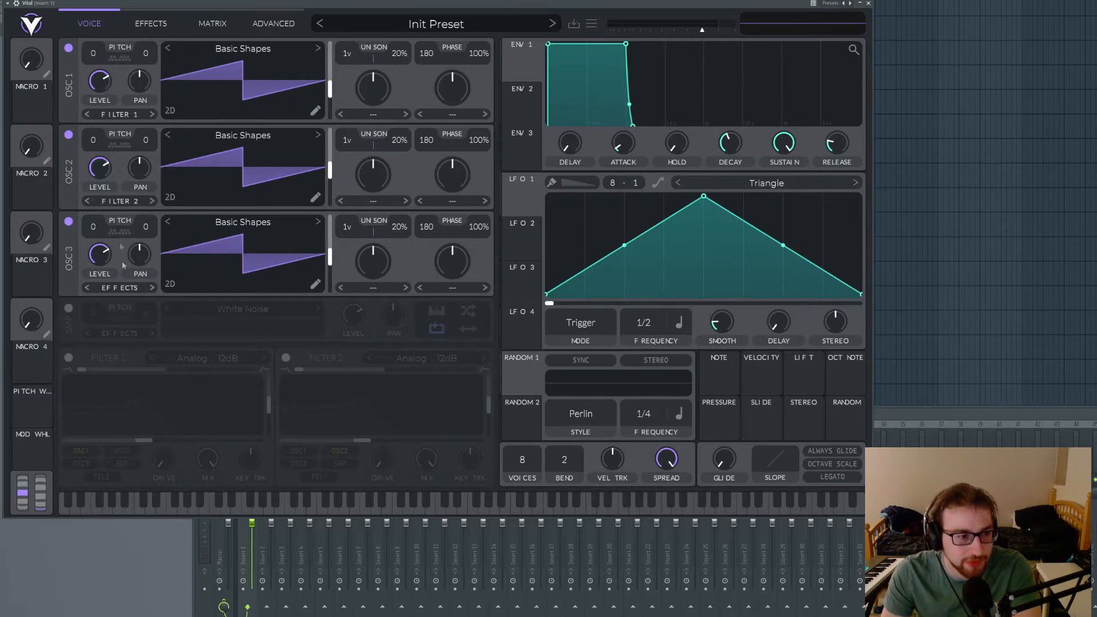
pyautogui.scroll(-2, 95, 143)
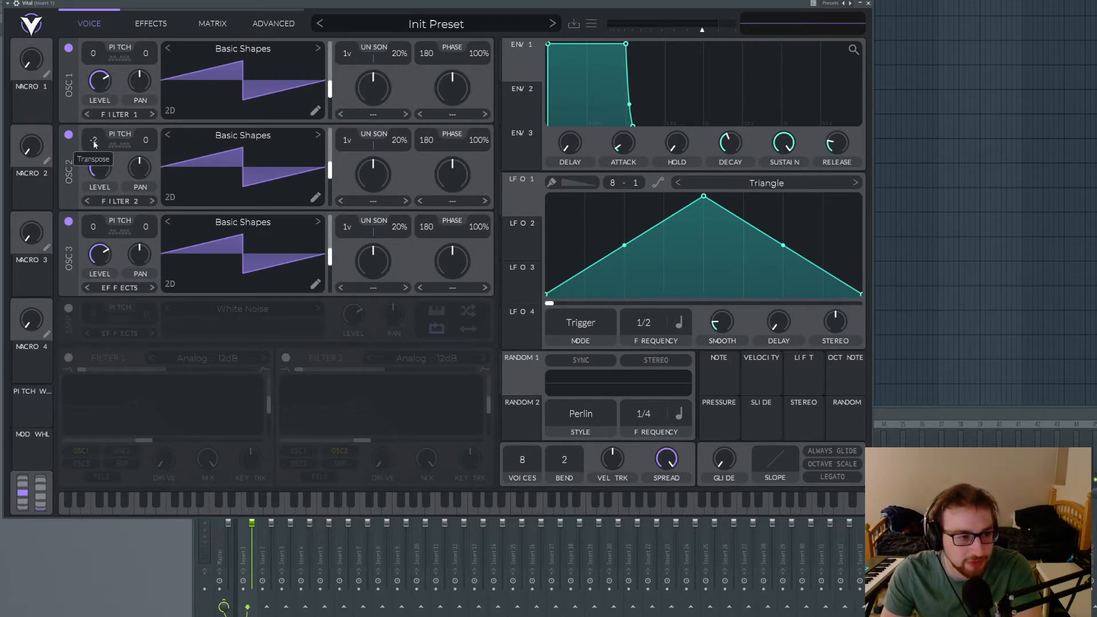
pyautogui.scroll(-7, 95, 228)
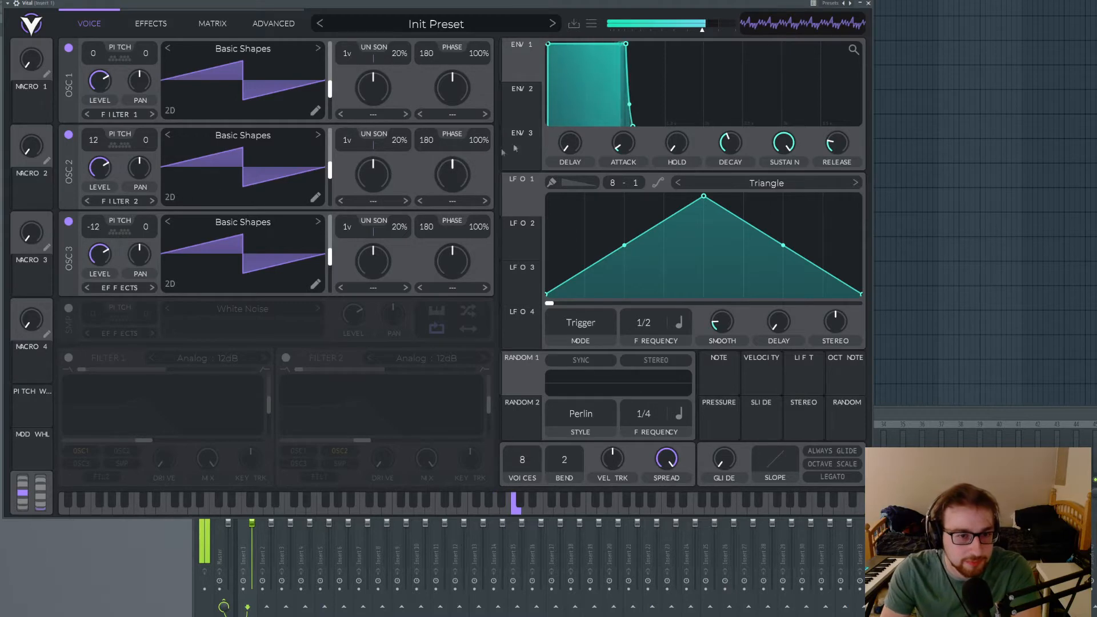
# Give Env 1 a slightly longer, upward-bowed attack and a longer release.
pyautogui.moveTo(552, 50); pyautogui.dragTo(563, 50)
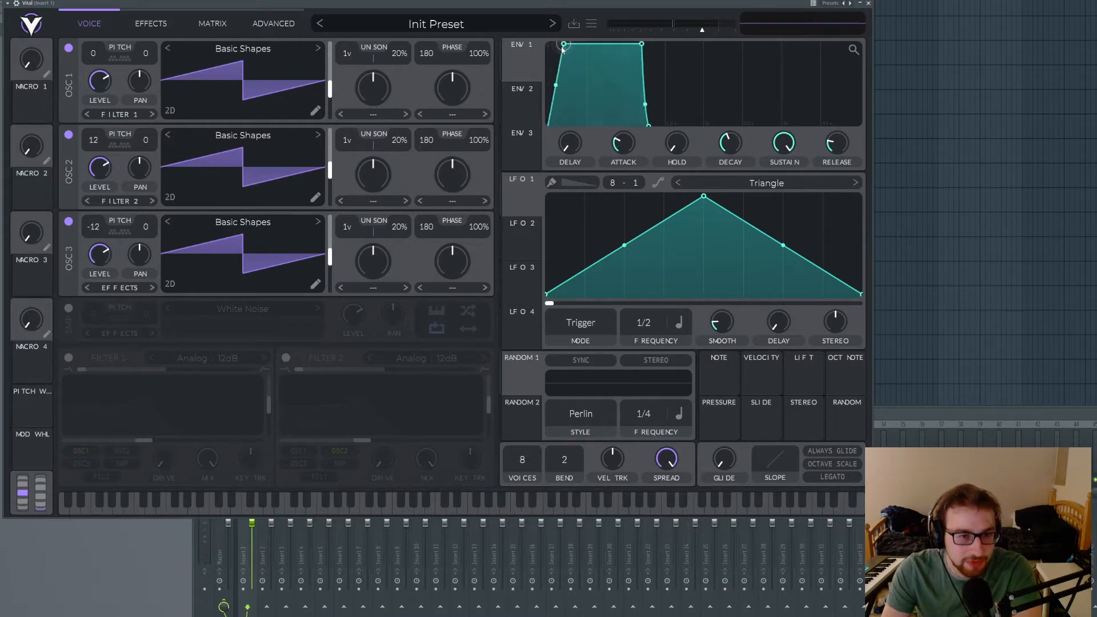
pyautogui.moveTo(558, 87); pyautogui.dragTo(559, 67)
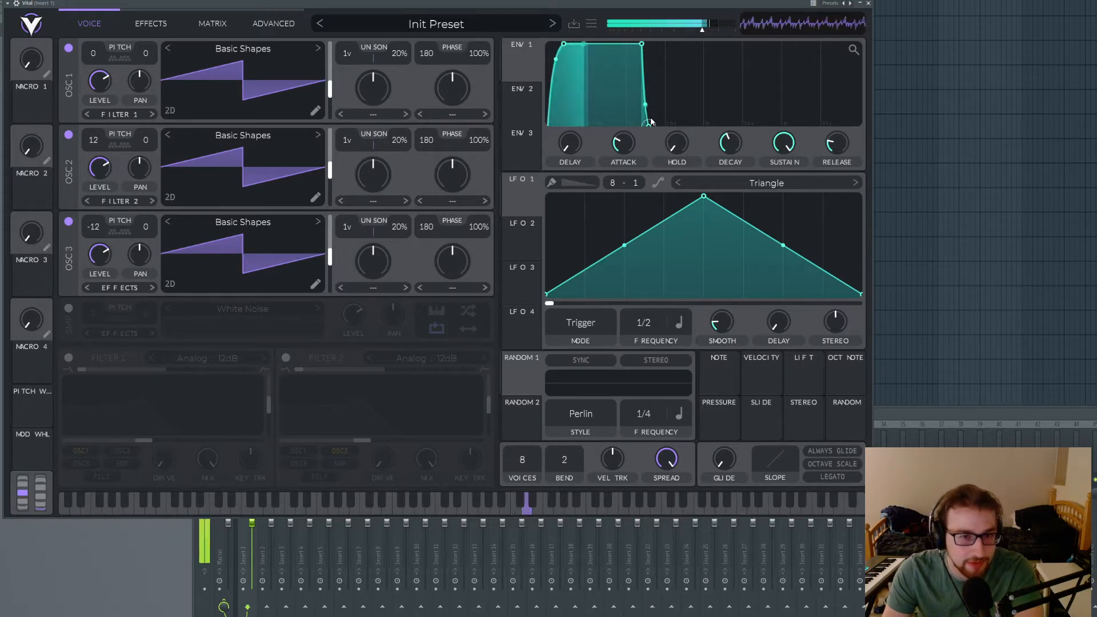
pyautogui.moveTo(649, 124); pyautogui.dragTo(704, 125)
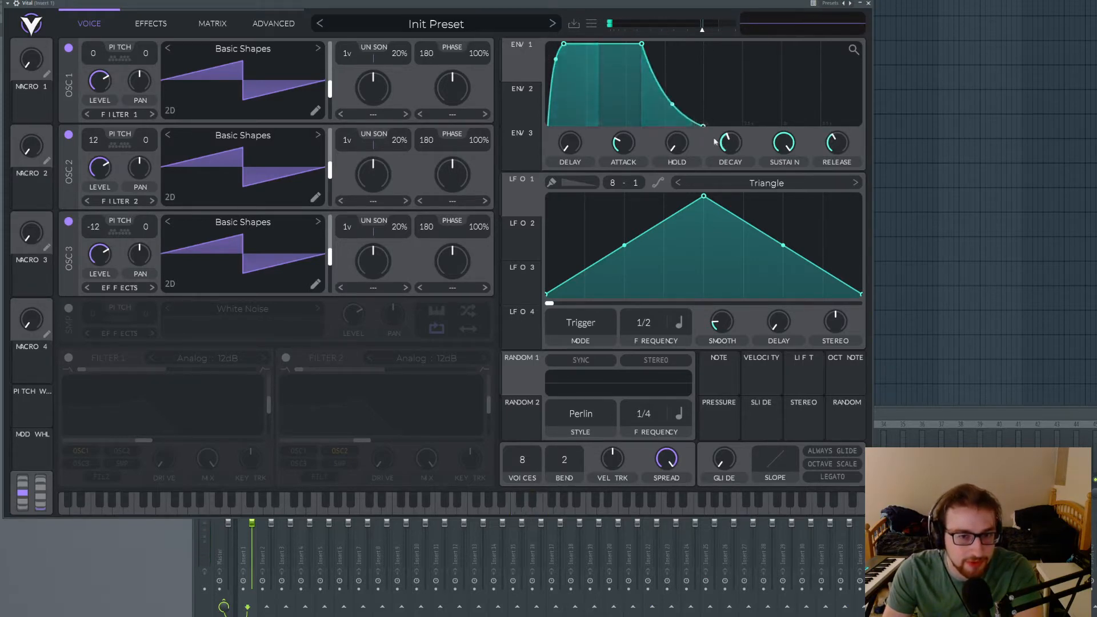
pyautogui.moveTo(703, 124)
pyautogui.mouseDown()
pyautogui.moveTo(683, 125)
pyautogui.moveTo(696, 124)
pyautogui.mouseUp()
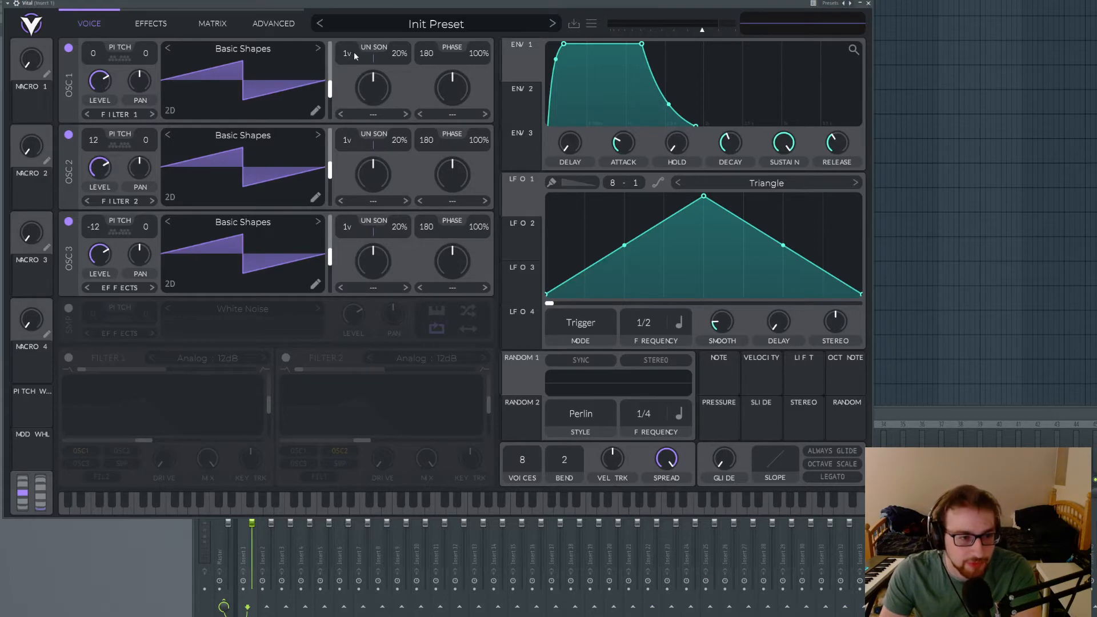
# Set all three oscillators to 4 unison voices with 3% detune, and lower Osc 3's level.
pyautogui.scroll(2, 351, 54)
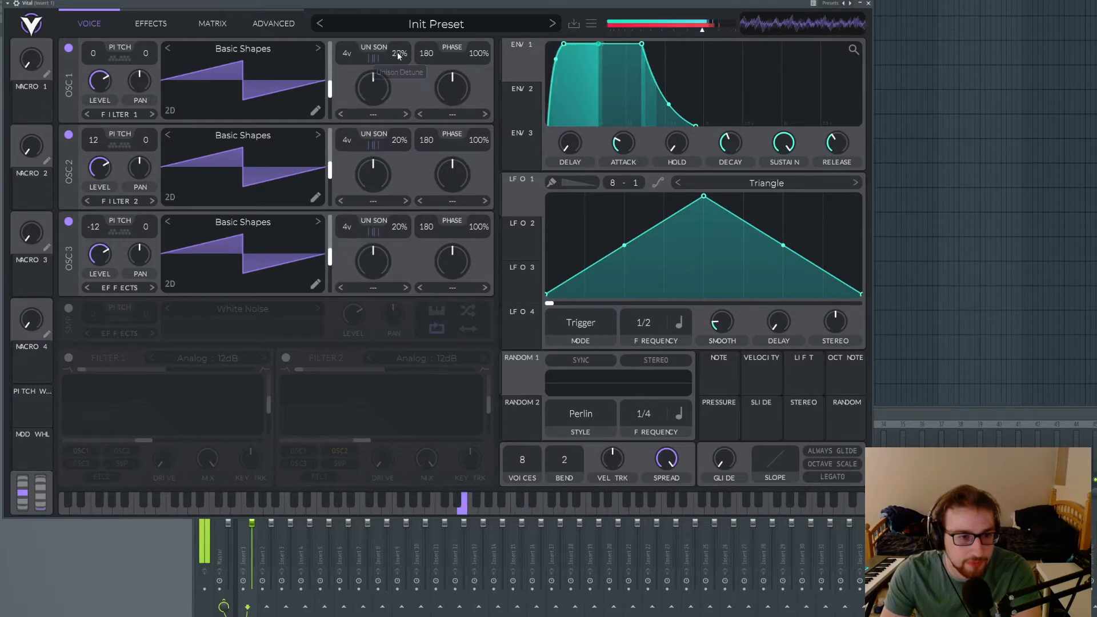
pyautogui.scroll(-6, 397, 51)
pyautogui.scroll(-2, 399, 147)
pyautogui.scroll(-4, 399, 147)
pyautogui.scroll(-2, 404, 225)
pyautogui.scroll(-3, 403, 225)
pyautogui.scroll(-1, 404, 227)
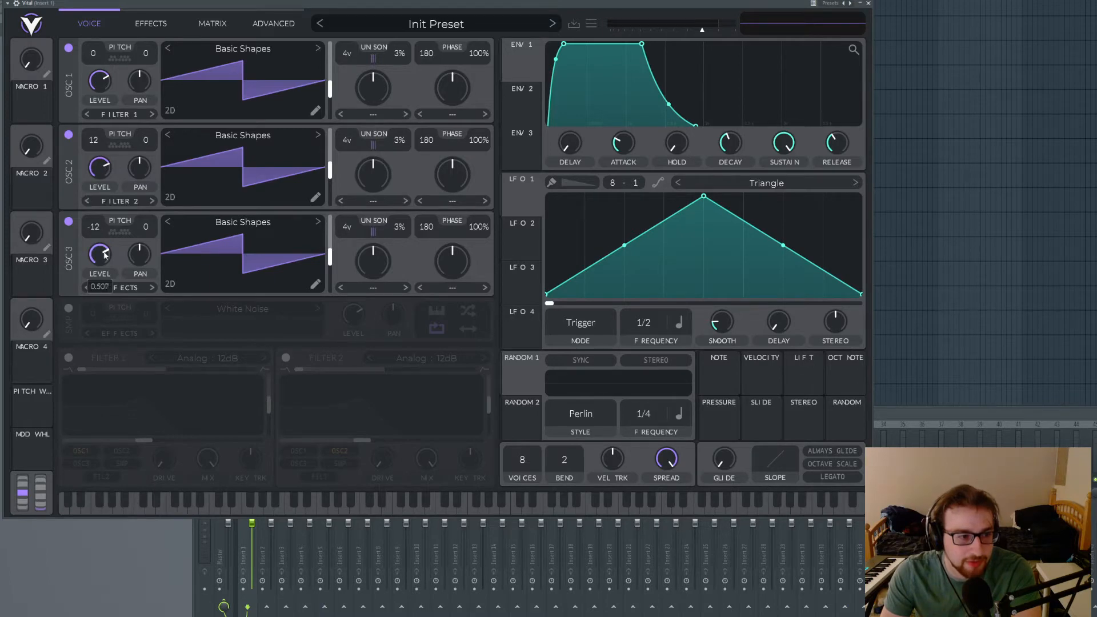
pyautogui.moveTo(104, 291); pyautogui.dragTo(104, 291)
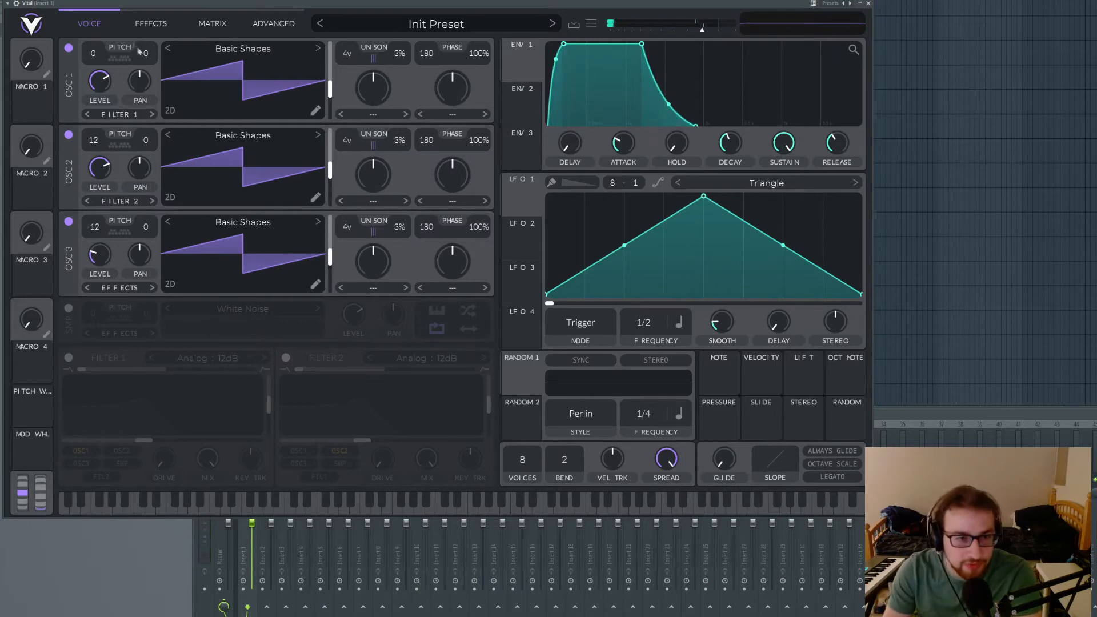
# Enable the Chorus effect and set it to 8 voices.
pyautogui.click(168, 27)
pyautogui.click(68, 48)
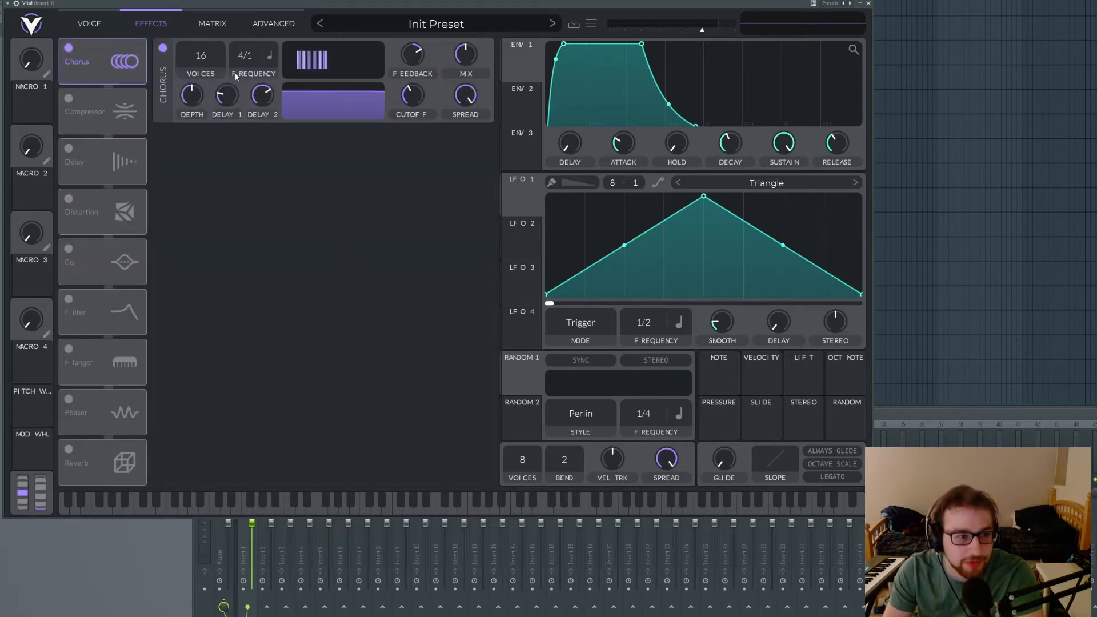
pyautogui.scroll(-8, 203, 56)
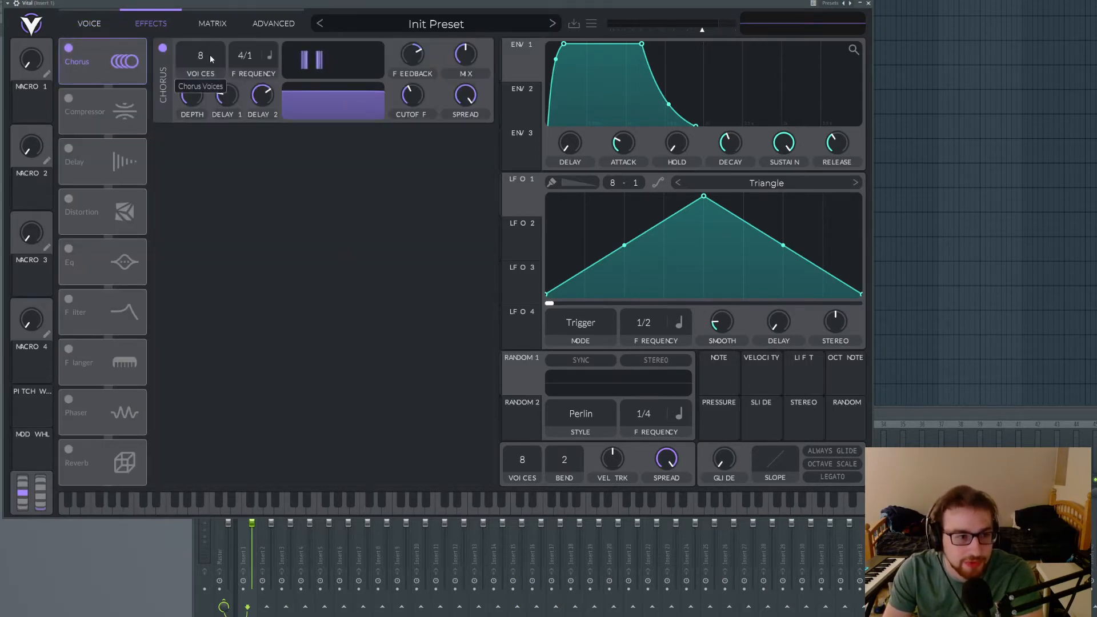
# Raise the chorus Delay 1 to maximum and reduce its Delay 2, Cutoff and Spread.
pyautogui.moveTo(227, 100); pyautogui.dragTo(257, 23)
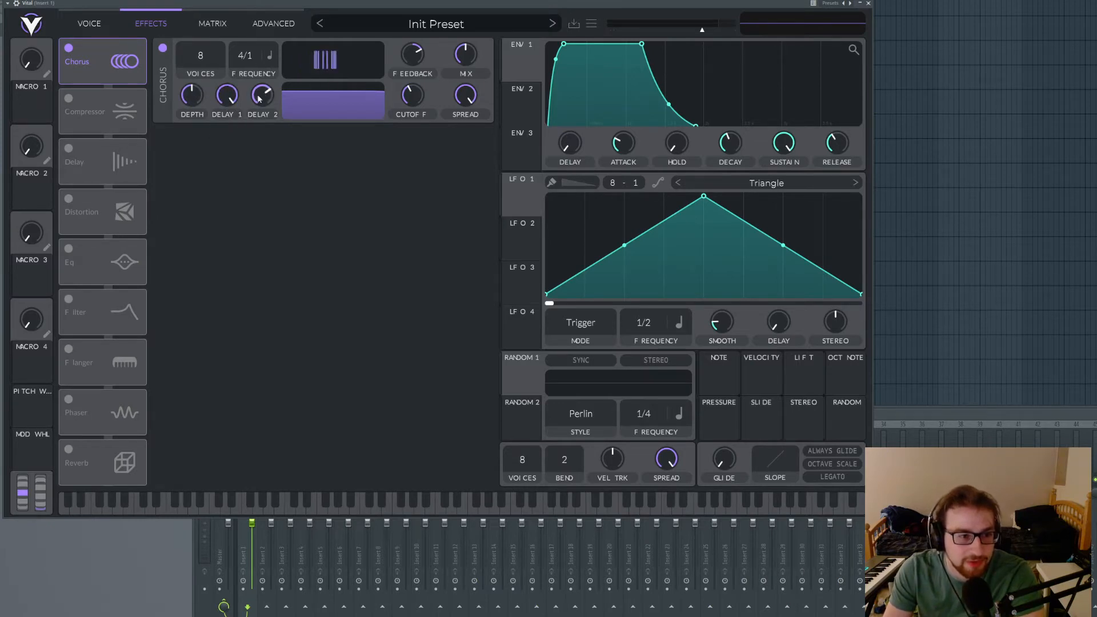
pyautogui.moveTo(262, 98)
pyautogui.moveTo(262, 105); pyautogui.dragTo(263, 126)
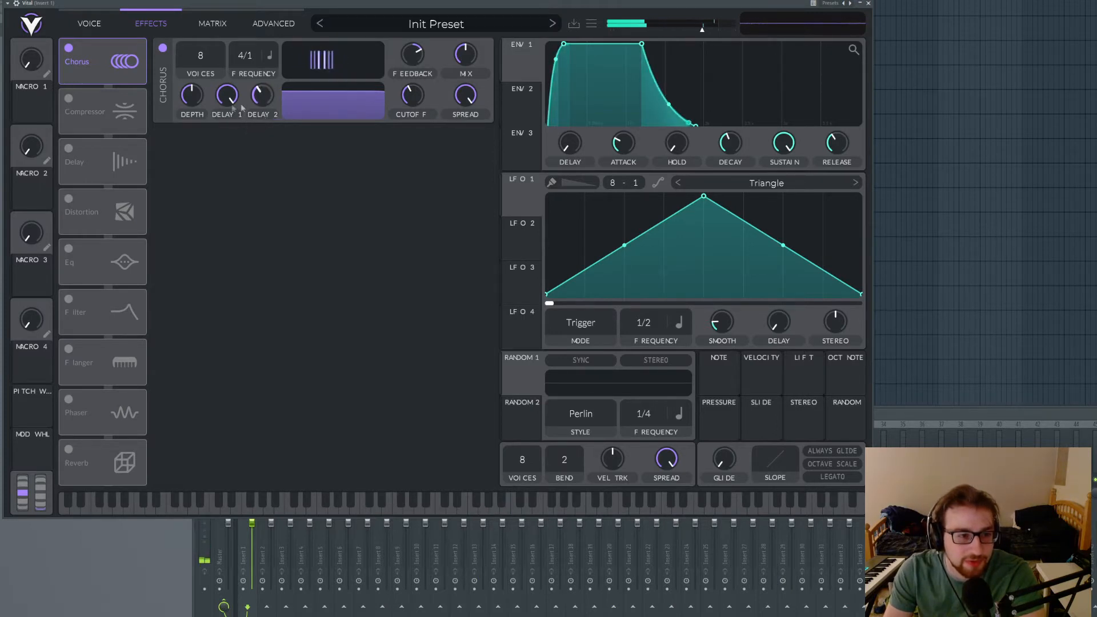
pyautogui.moveTo(420, 103)
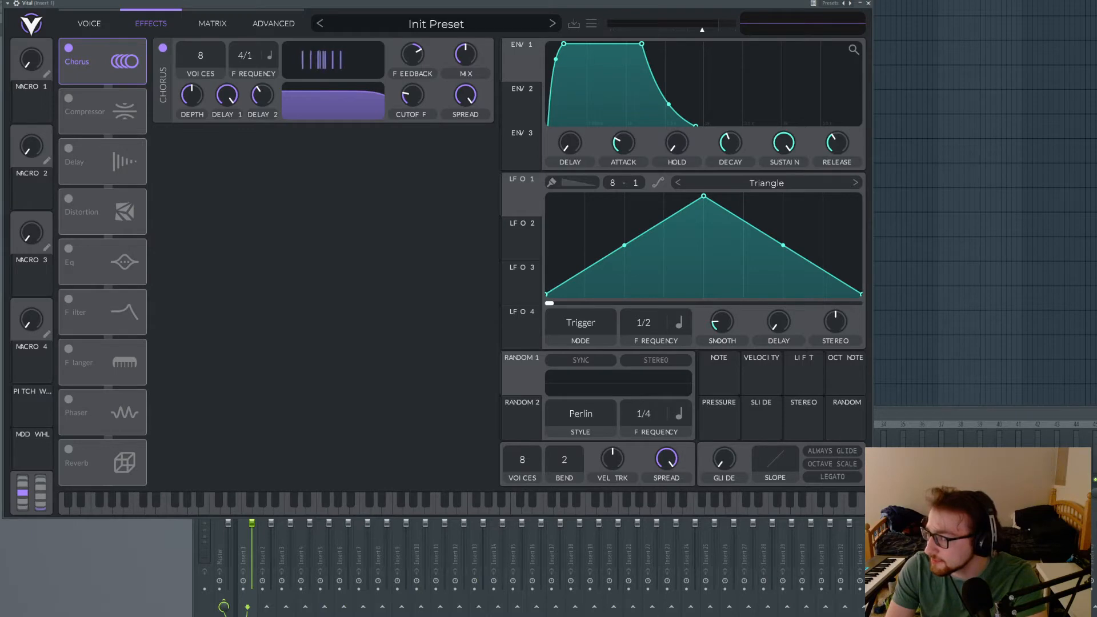
pyautogui.moveTo(414, 105); pyautogui.dragTo(412, 97)
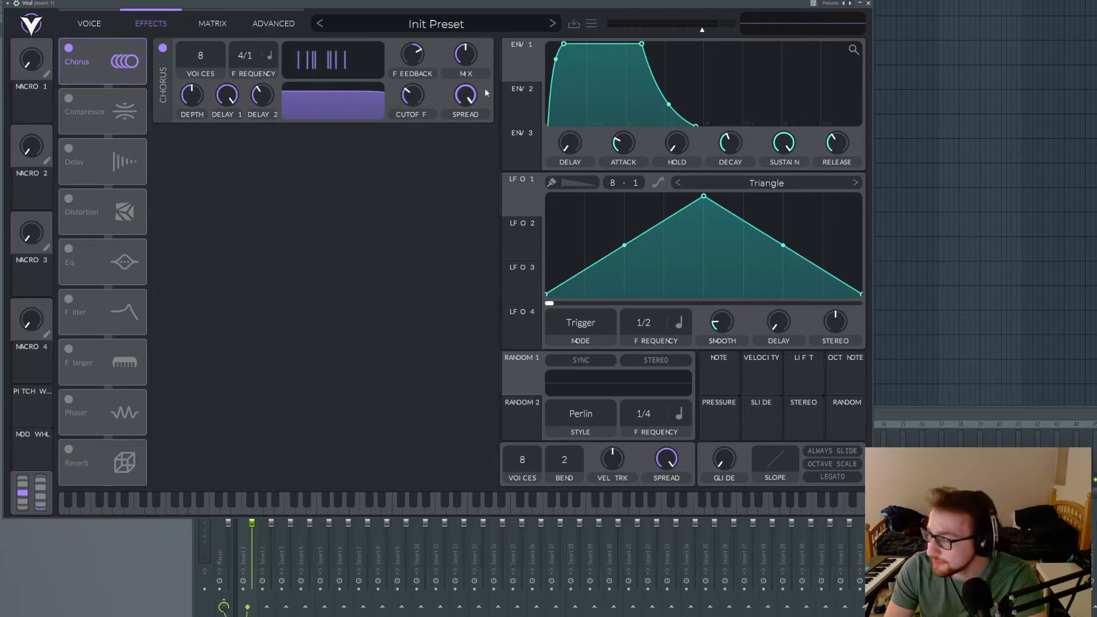
pyautogui.moveTo(462, 118); pyautogui.dragTo(452, 114)
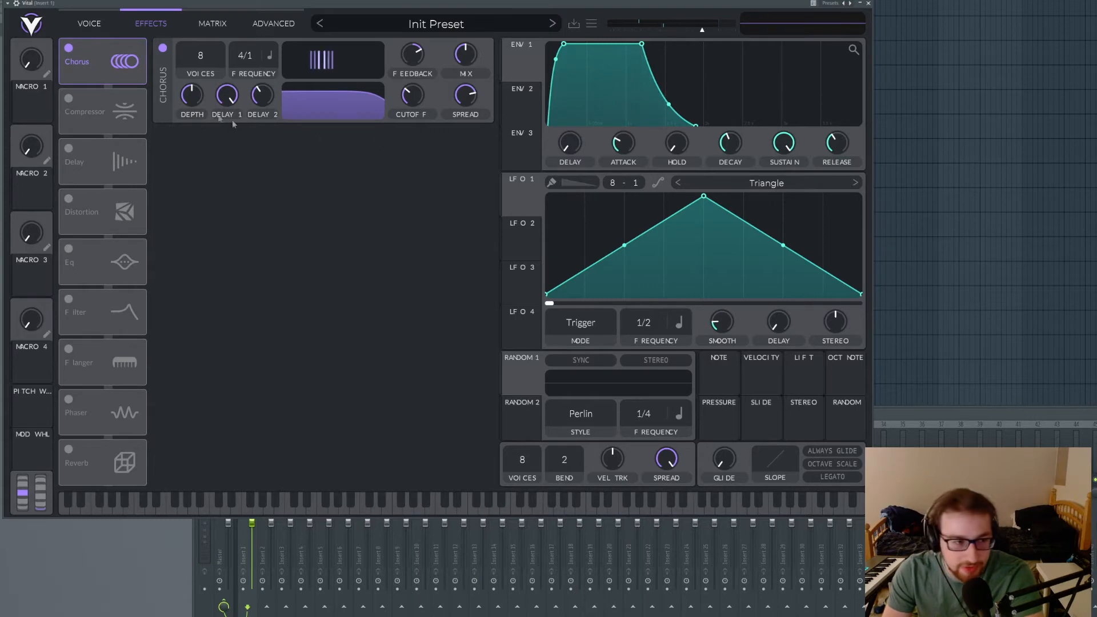
# Enable Filter 1 as Analog 24dB for all three oscillators, with full key tracking, cutoff about 64 semitones and slightly raised resonance.
pyautogui.click(102, 28)
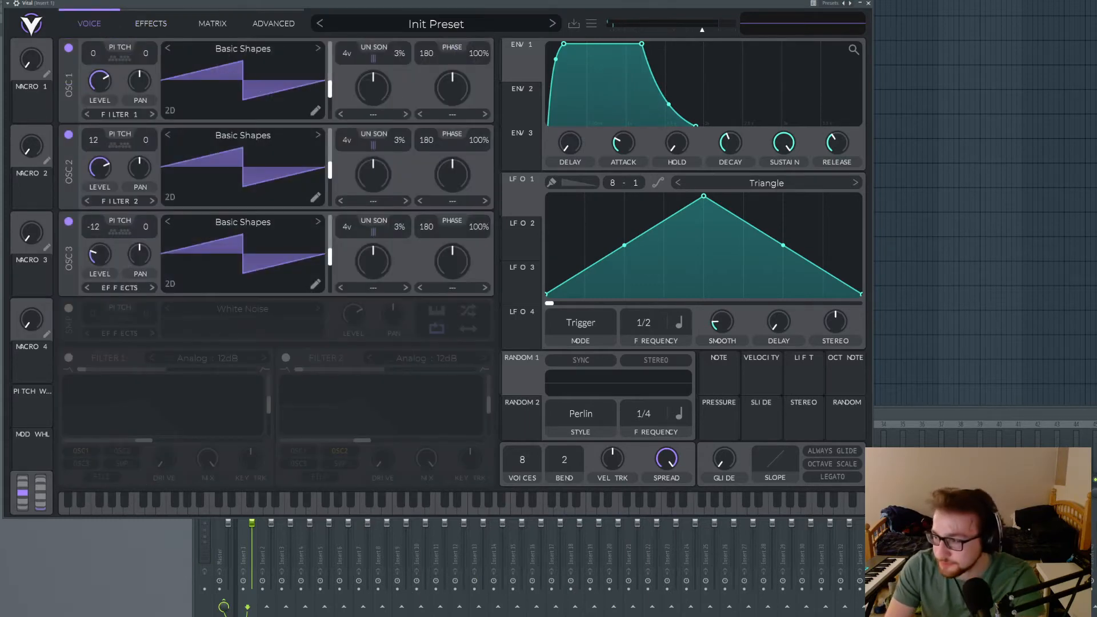
pyautogui.click(68, 359)
pyautogui.moveTo(145, 441); pyautogui.dragTo(252, 400)
pyautogui.click(263, 359)
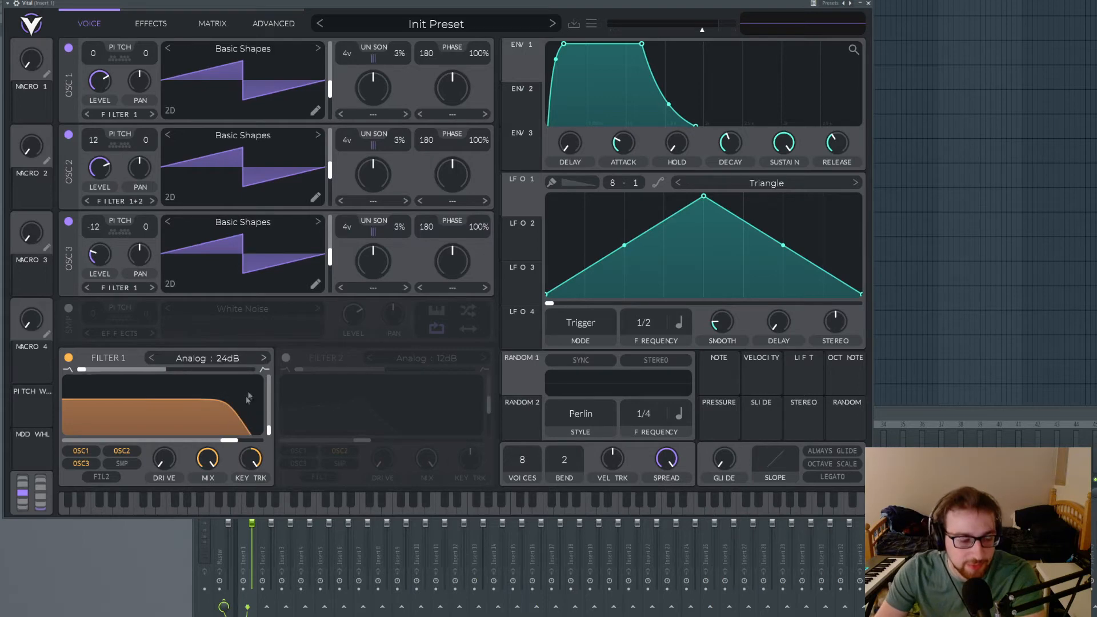
pyautogui.moveTo(230, 439); pyautogui.dragTo(248, 441)
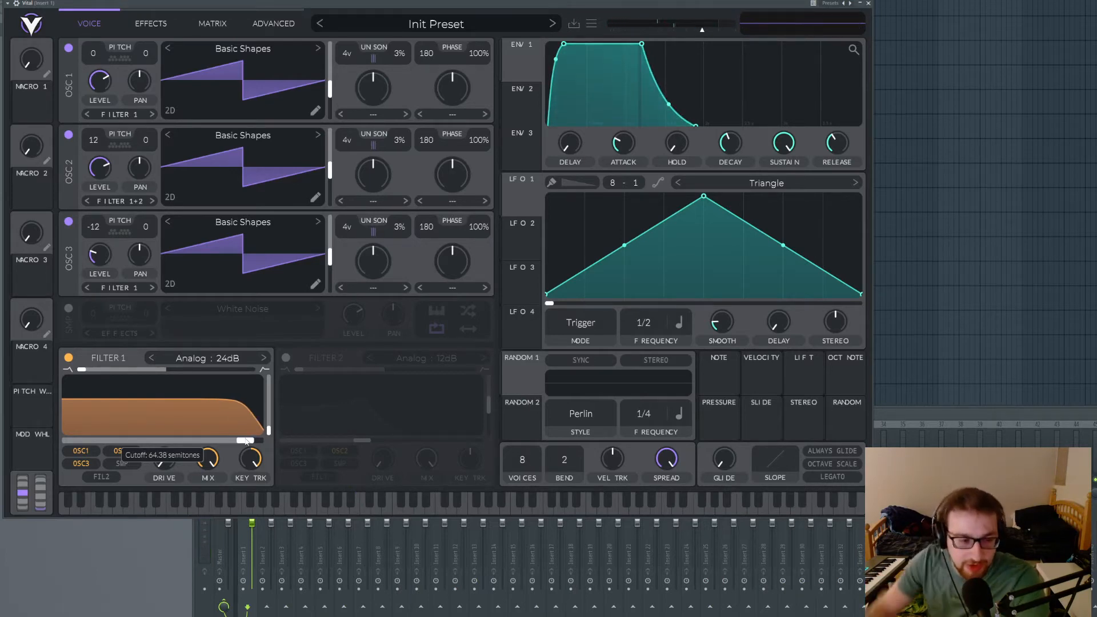
pyautogui.moveTo(271, 429); pyautogui.dragTo(272, 412)
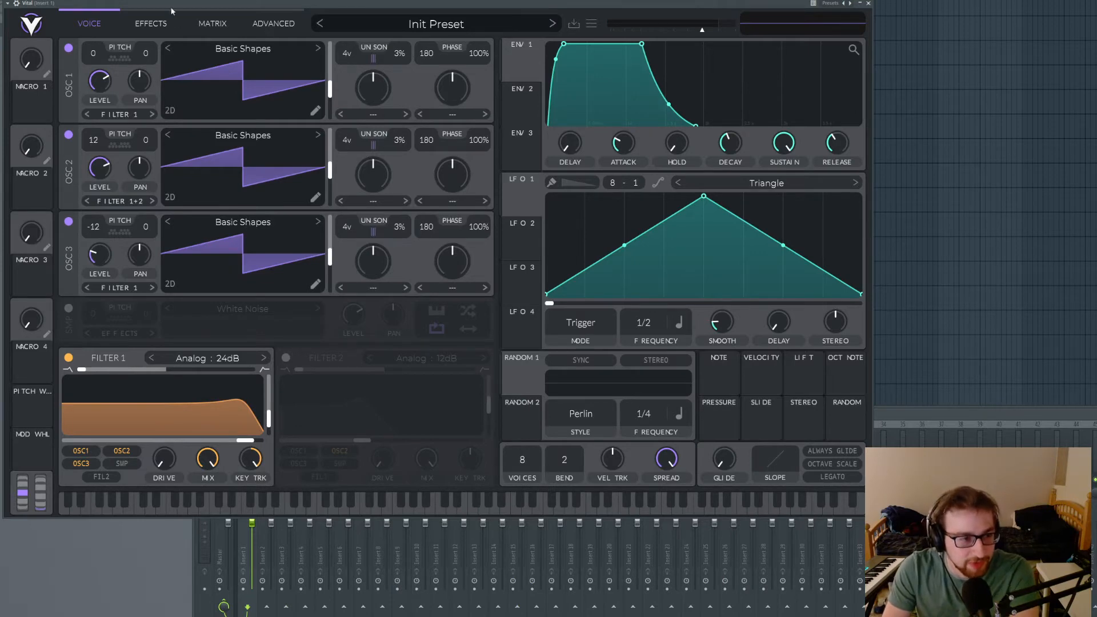
# Enable the Compressor effect and set its mode to High Band.
pyautogui.click(151, 23)
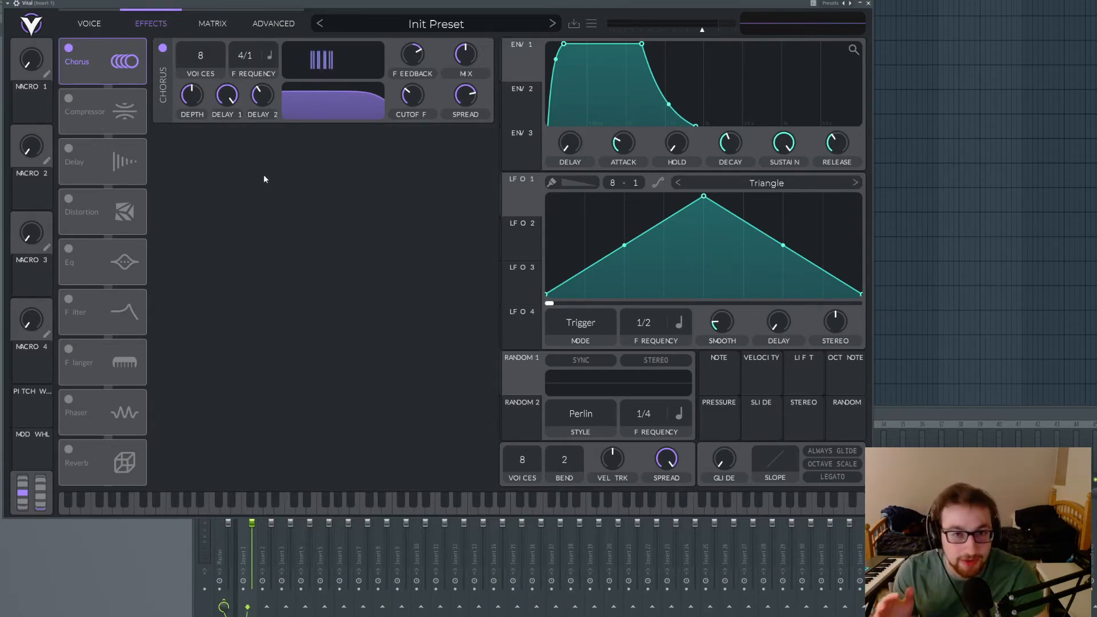
pyautogui.click(105, 24)
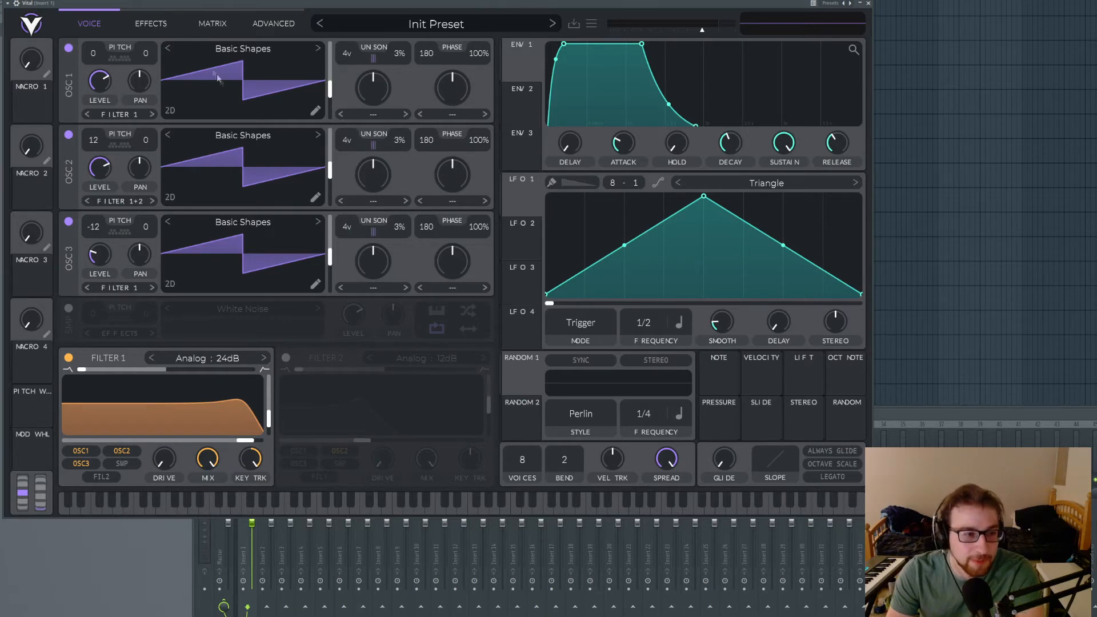
pyautogui.click(152, 27)
pyautogui.click(69, 99)
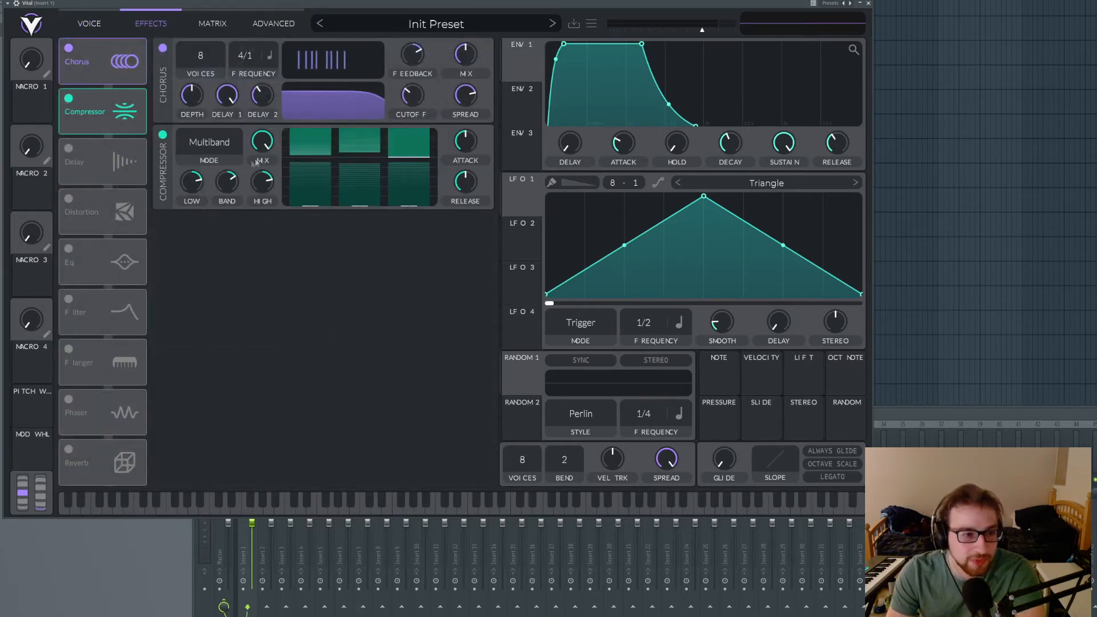
pyautogui.click(209, 146)
pyautogui.click(197, 204)
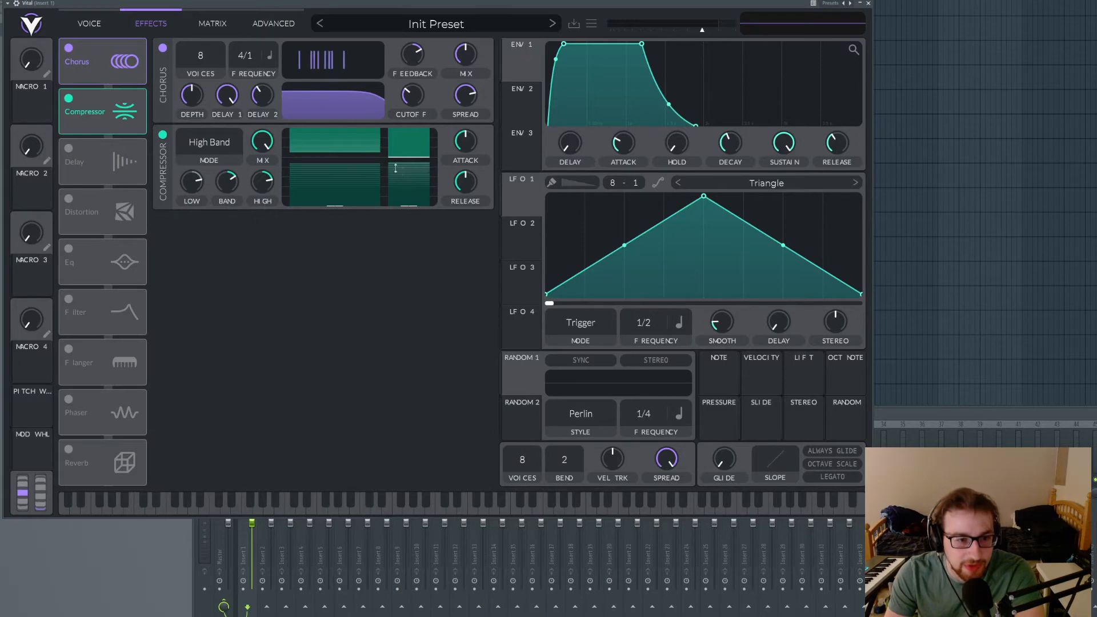
# Raise the upper thresholds of both compressor bands close to the maximum, and reduce the Band and High gains, Attack and Release.
pyautogui.moveTo(415, 150); pyautogui.dragTo(412, 133)
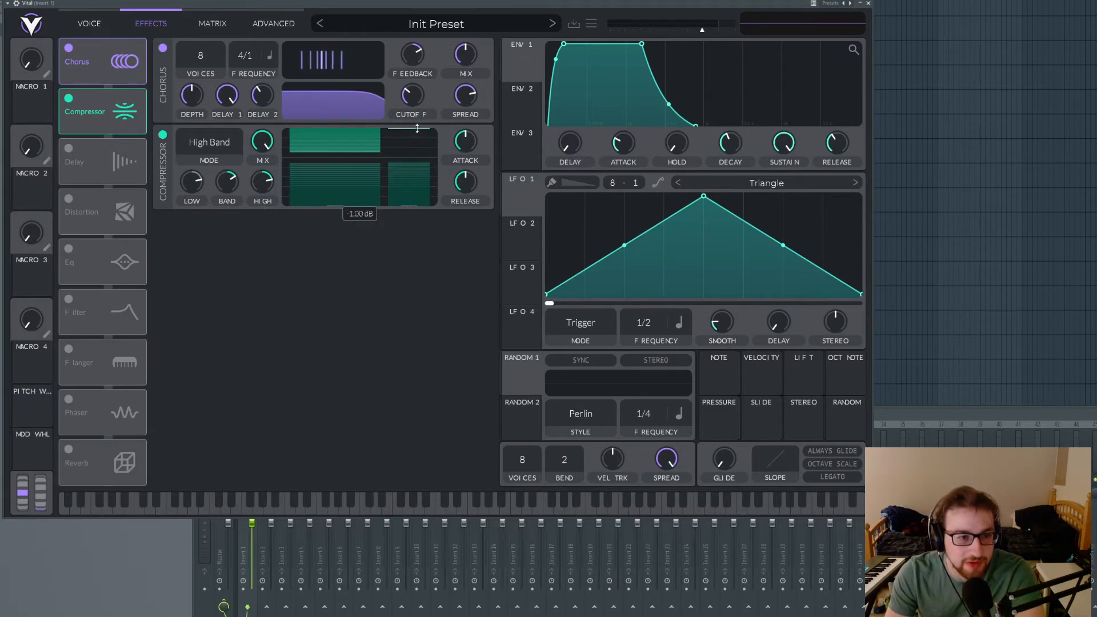
pyautogui.moveTo(418, 130); pyautogui.dragTo(373, 139)
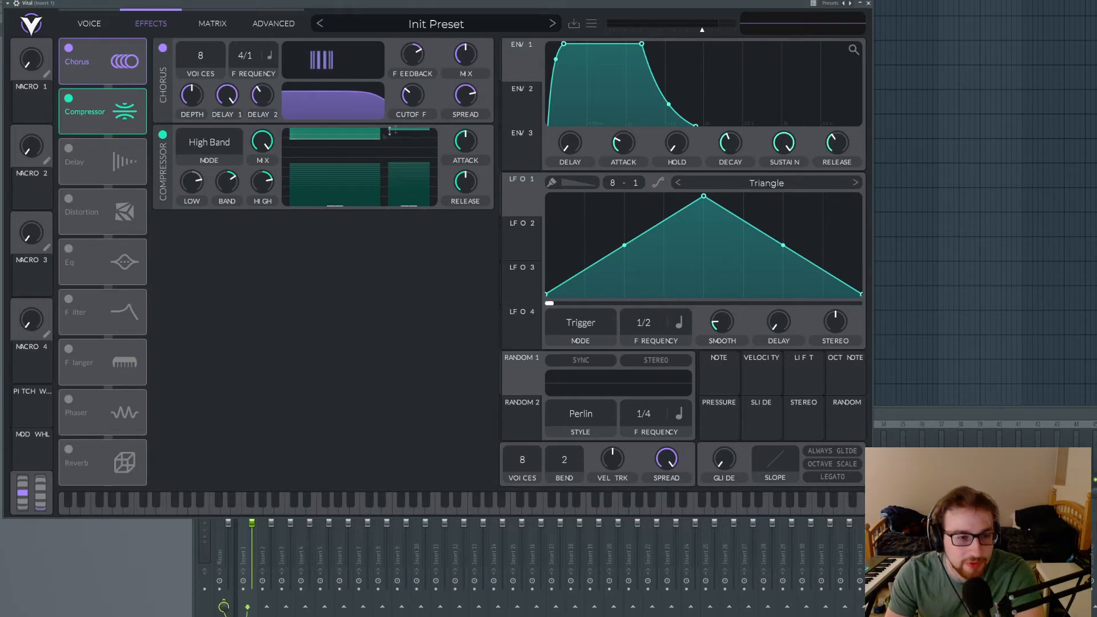
pyautogui.moveTo(368, 138); pyautogui.dragTo(370, 131)
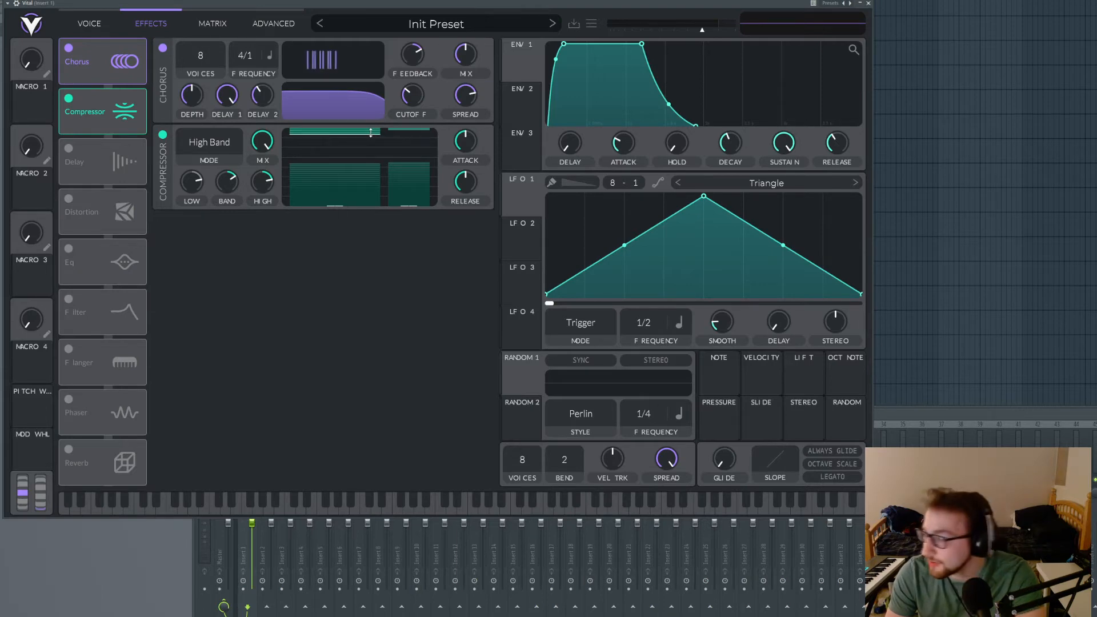
pyautogui.moveTo(242, 184)
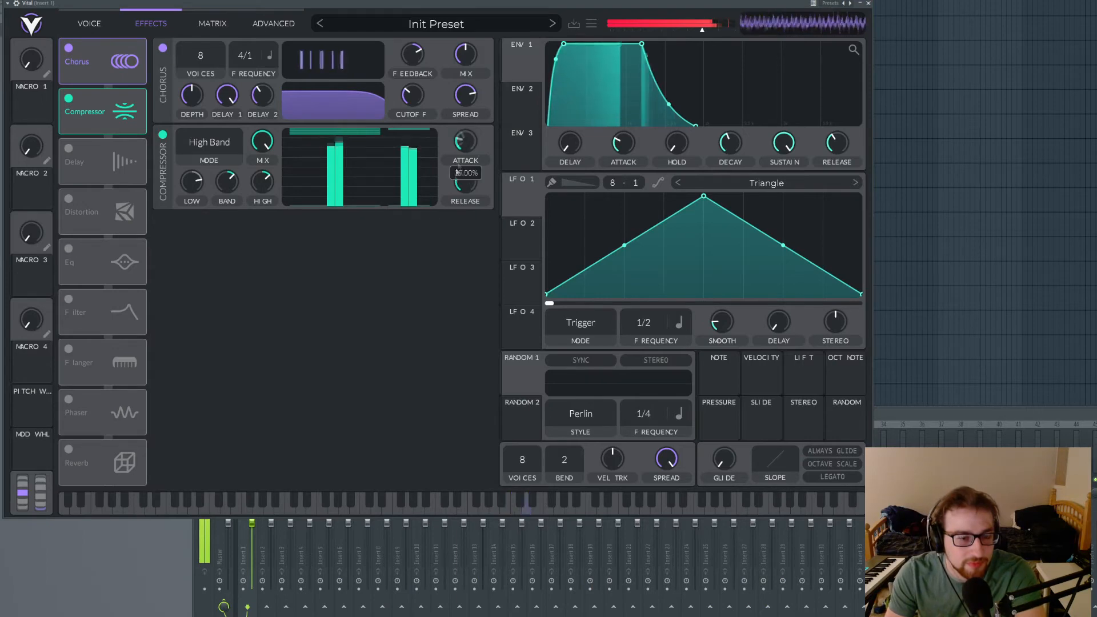
pyautogui.moveTo(466, 189); pyautogui.dragTo(463, 194)
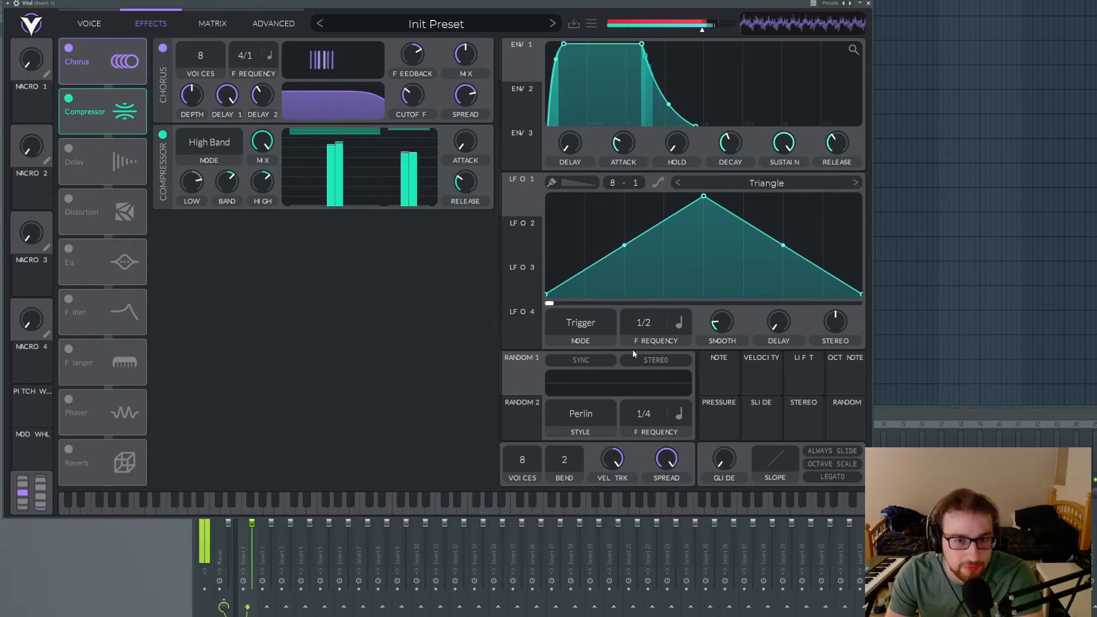
# Lower the synth's output volume slightly and reduce the voice Spread.
pyautogui.moveTo(703, 32)
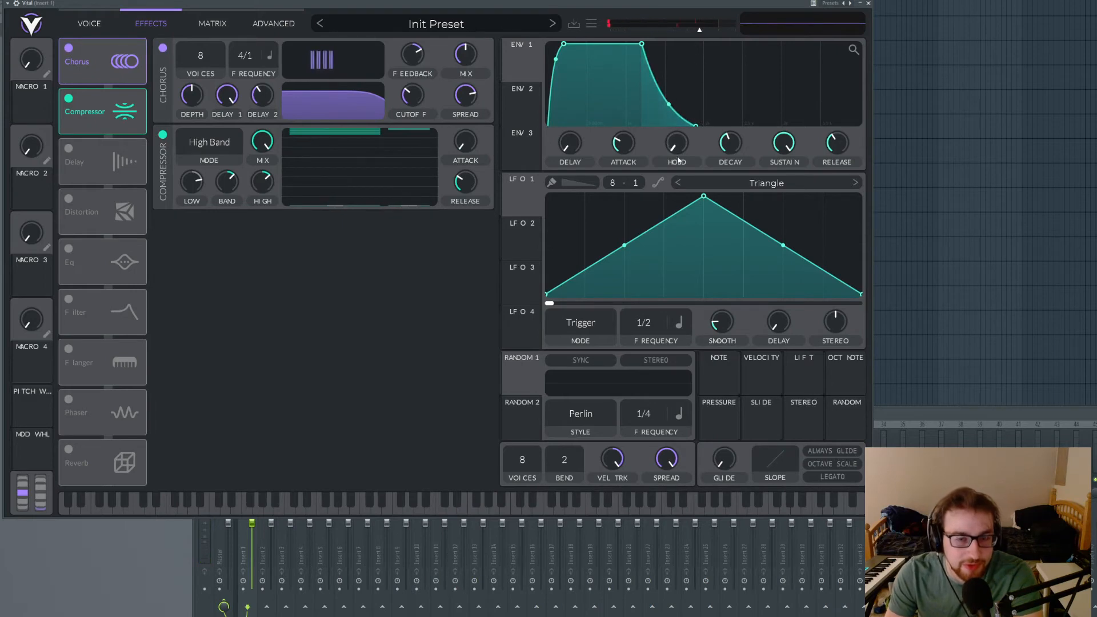
pyautogui.moveTo(671, 463)
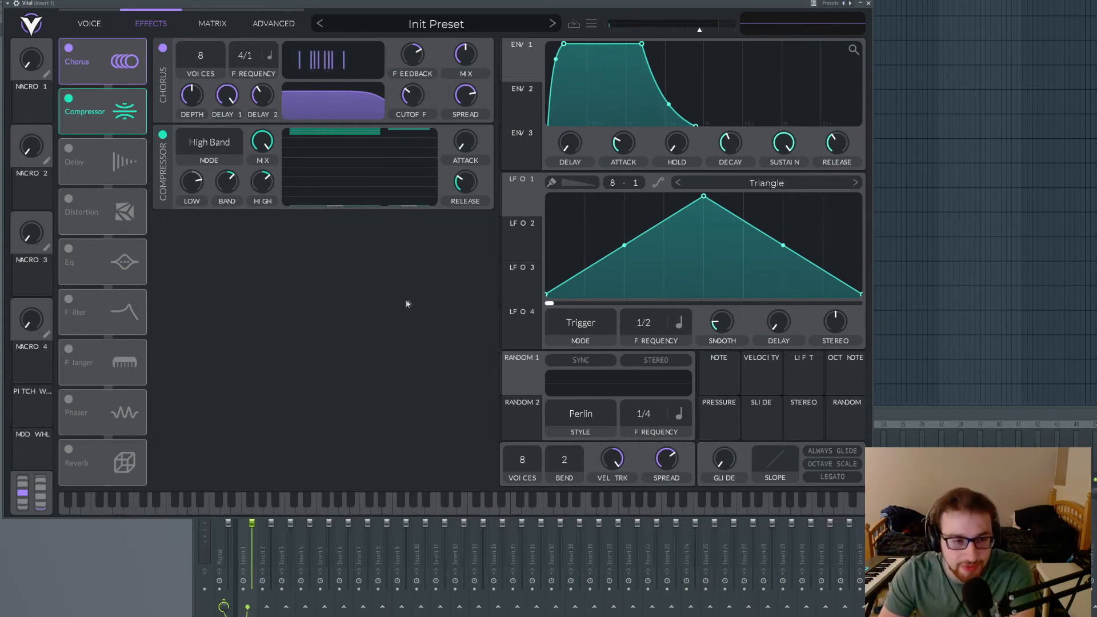
# Enable the EQ, turn its high band into a low-pass with cutoff near the maximum, and compare the sound with the EQ bypassed.
pyautogui.click(69, 250)
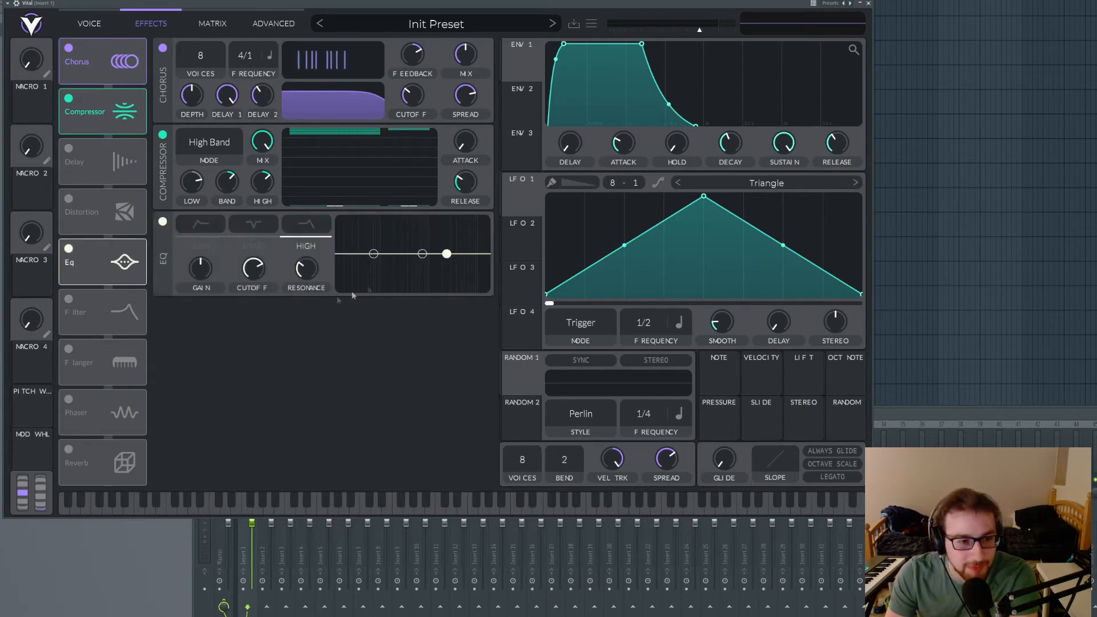
pyautogui.click(305, 224)
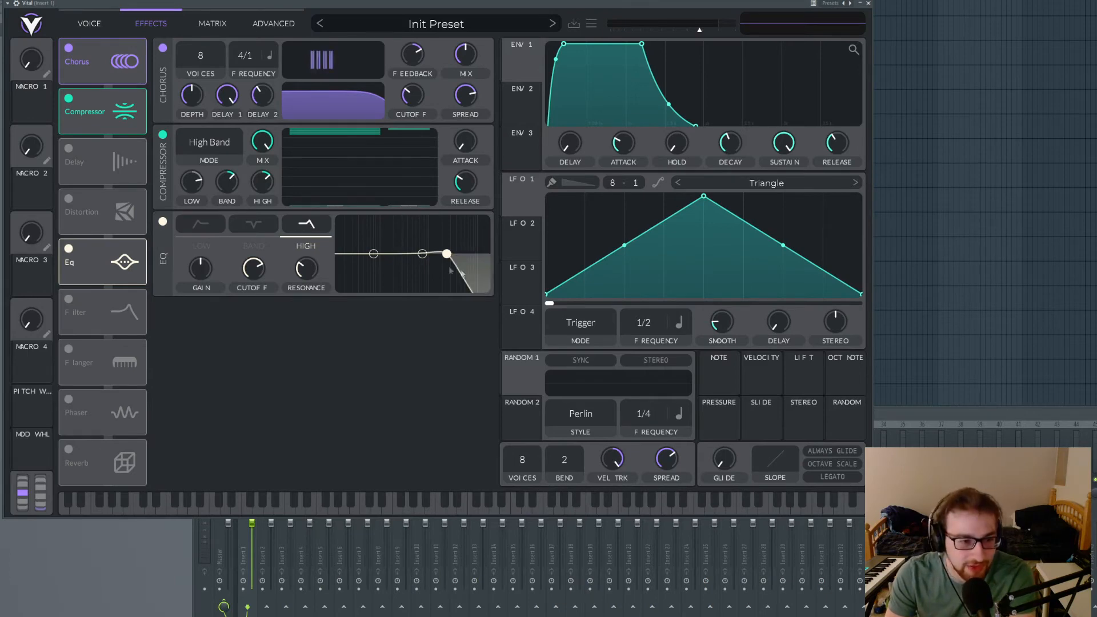
pyautogui.moveTo(447, 253); pyautogui.dragTo(484, 257)
pyautogui.moveTo(309, 270); pyautogui.dragTo(321, 266)
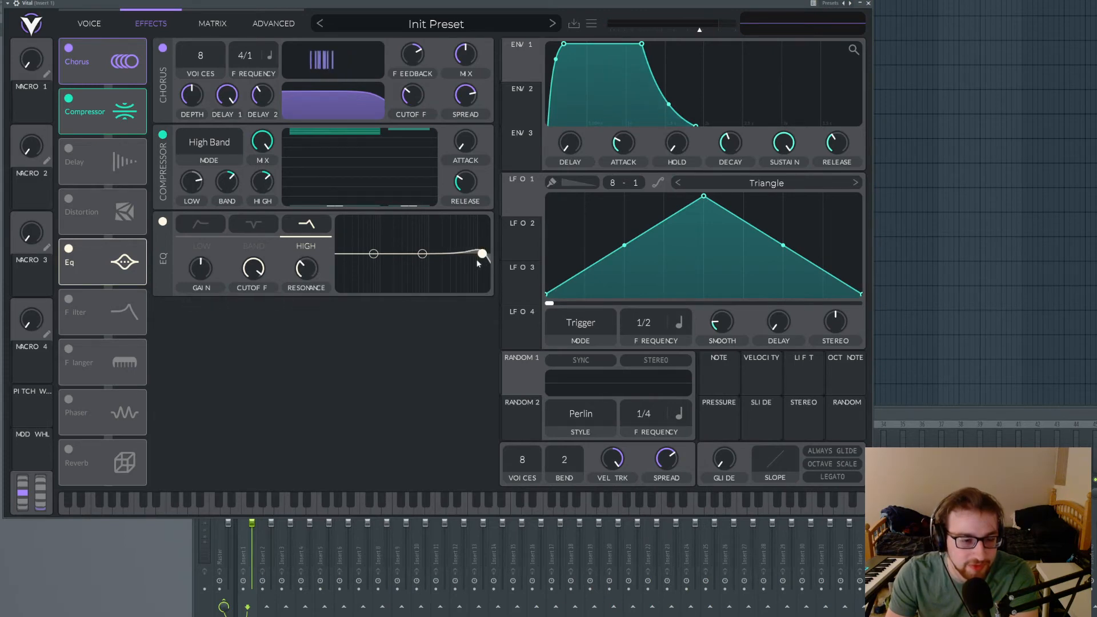
pyautogui.moveTo(483, 258); pyautogui.dragTo(483, 258)
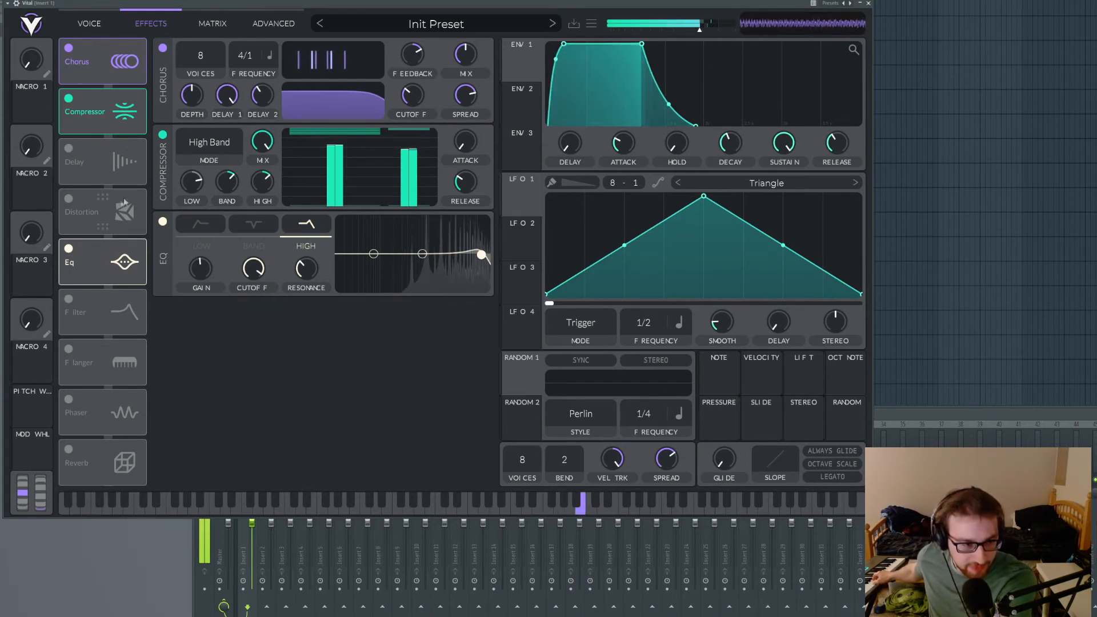
pyautogui.click(154, 221)
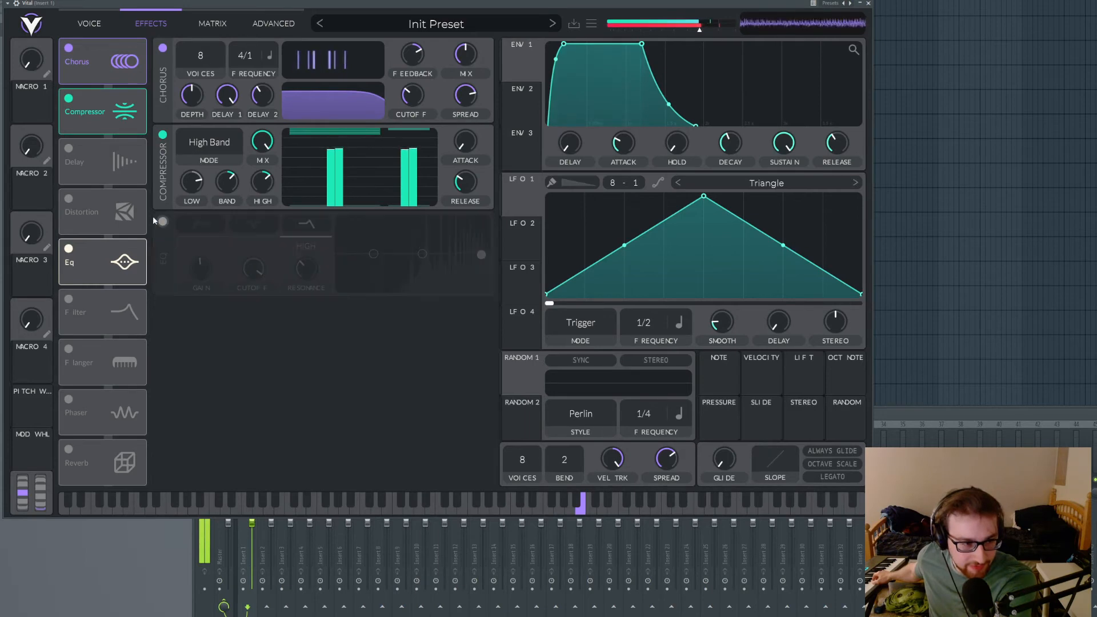
pyautogui.click(154, 221)
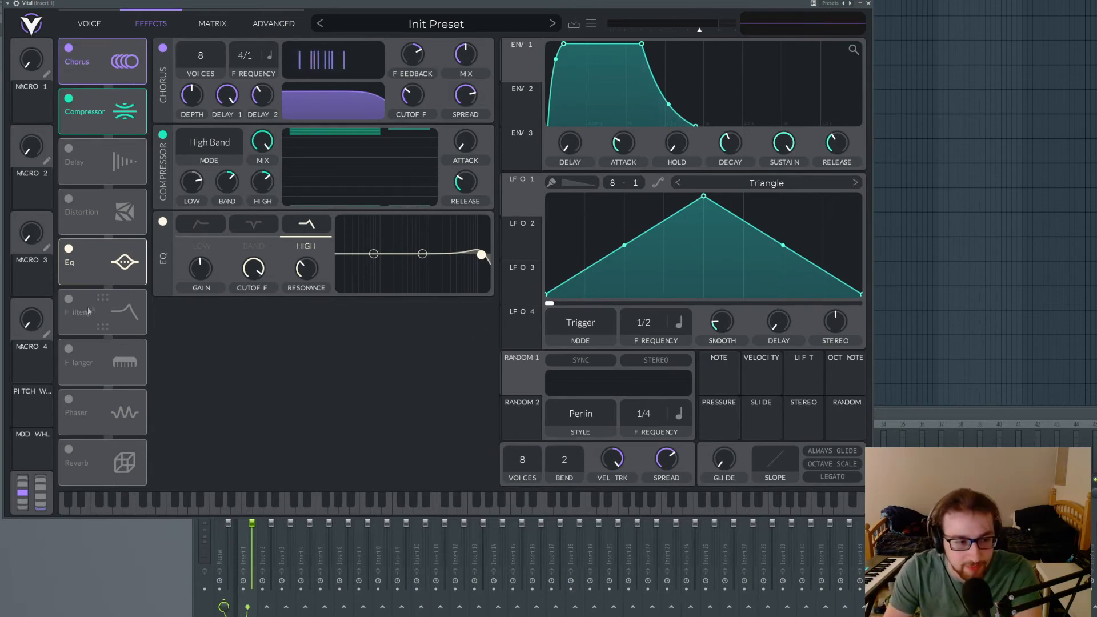
# Enable the Delay after the EQ in the effects chain, in Ping Pong mode with frequencies of dotted 1/16 and 1/8.
pyautogui.click(69, 149)
pyautogui.moveTo(121, 178); pyautogui.dragTo(121, 262)
pyautogui.click(227, 361)
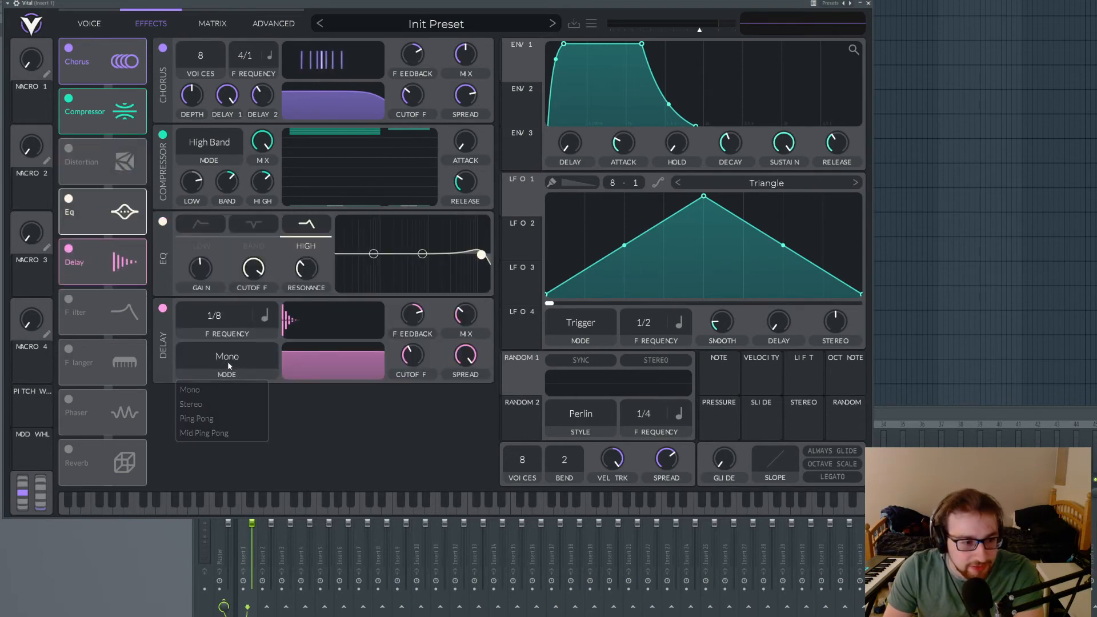
pyautogui.click(212, 418)
pyautogui.click(220, 317)
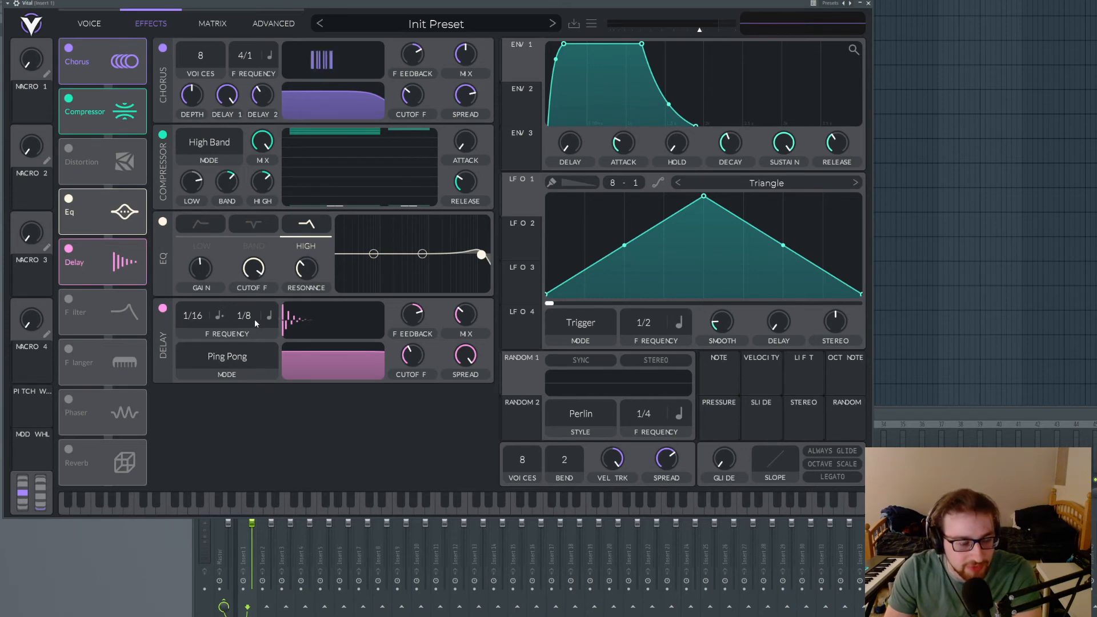
# Set the Delay feedback to 36% and reduce its mix, spread and filter cutoff.
pyautogui.moveTo(413, 330)
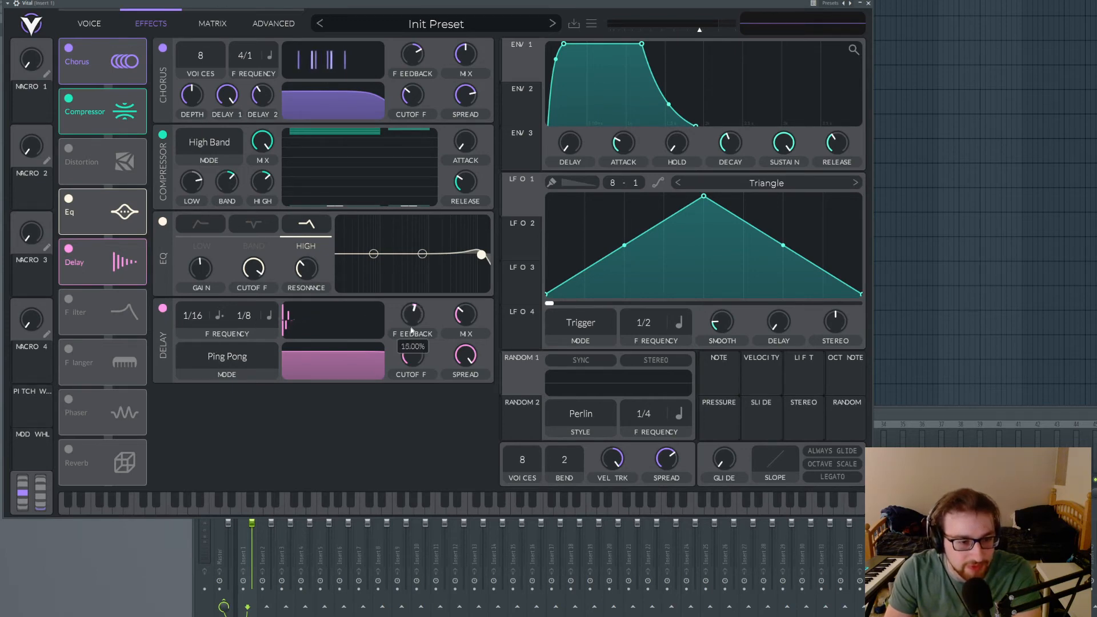
pyautogui.moveTo(460, 318); pyautogui.dragTo(419, 318)
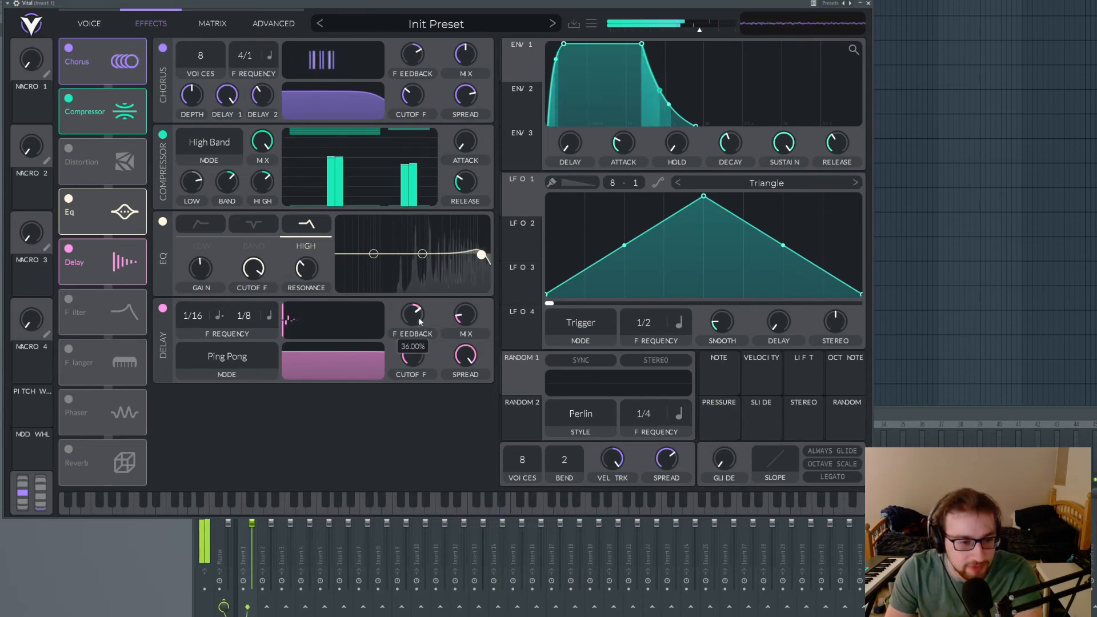
pyautogui.moveTo(456, 378)
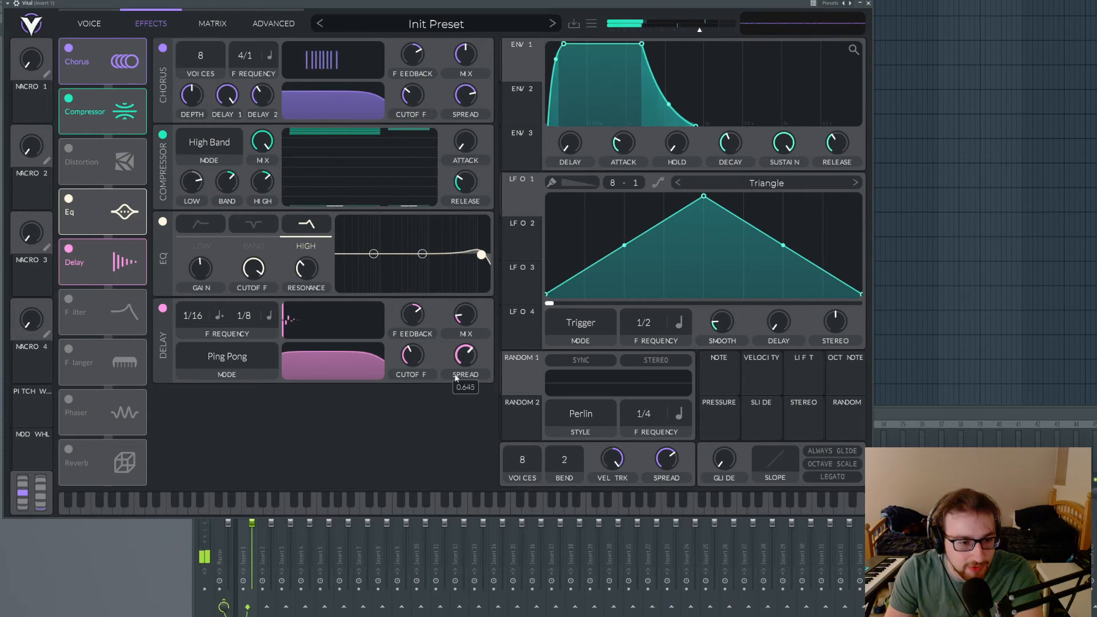
pyautogui.moveTo(412, 359); pyautogui.dragTo(413, 368)
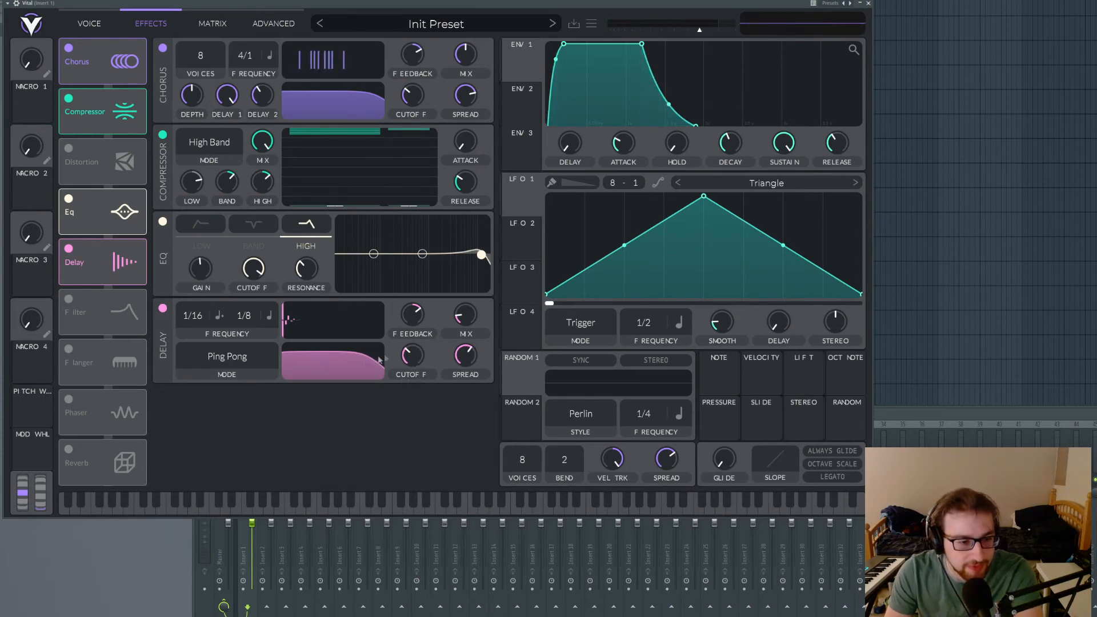
pyautogui.moveTo(405, 360); pyautogui.dragTo(412, 359)
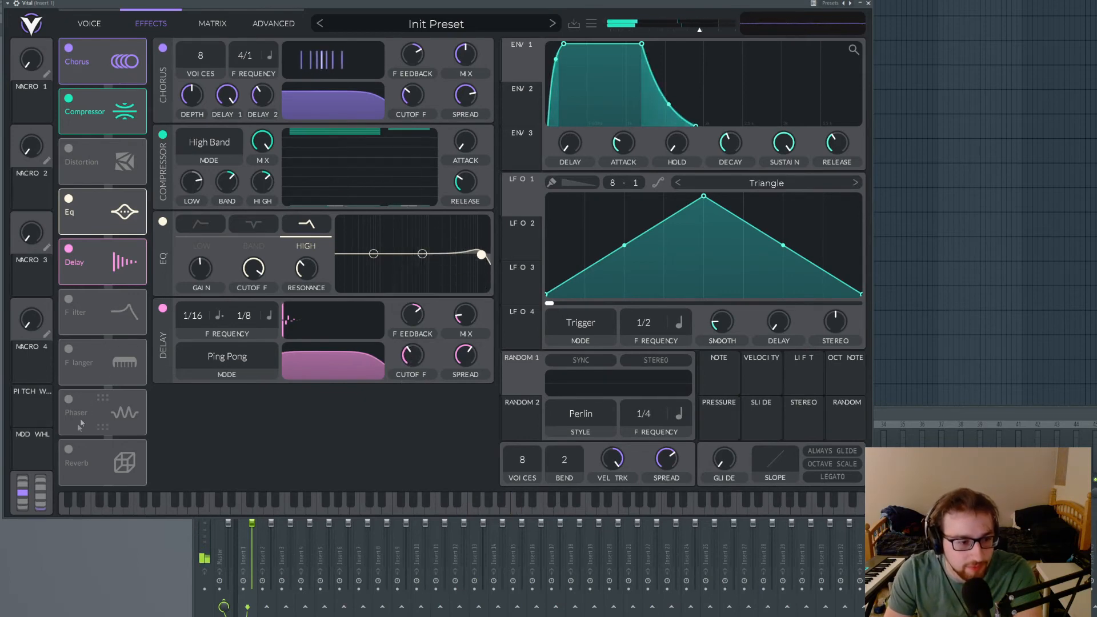
# Enable the Reverb, lower its mix and adjust its time.
pyautogui.click(69, 449)
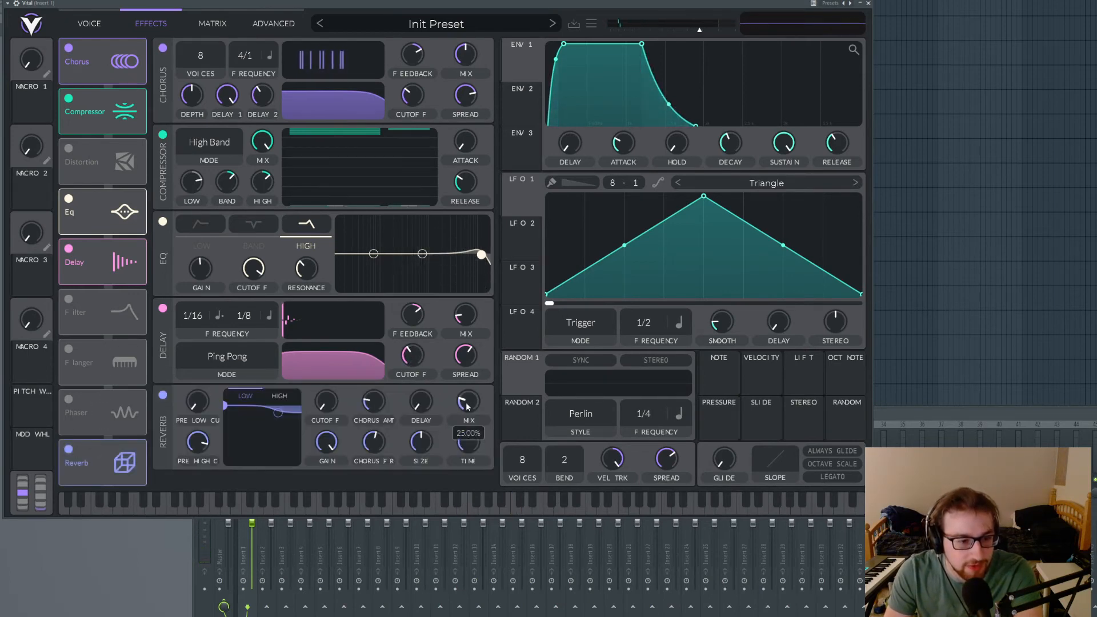
pyautogui.moveTo(471, 413)
pyautogui.moveTo(479, 448)
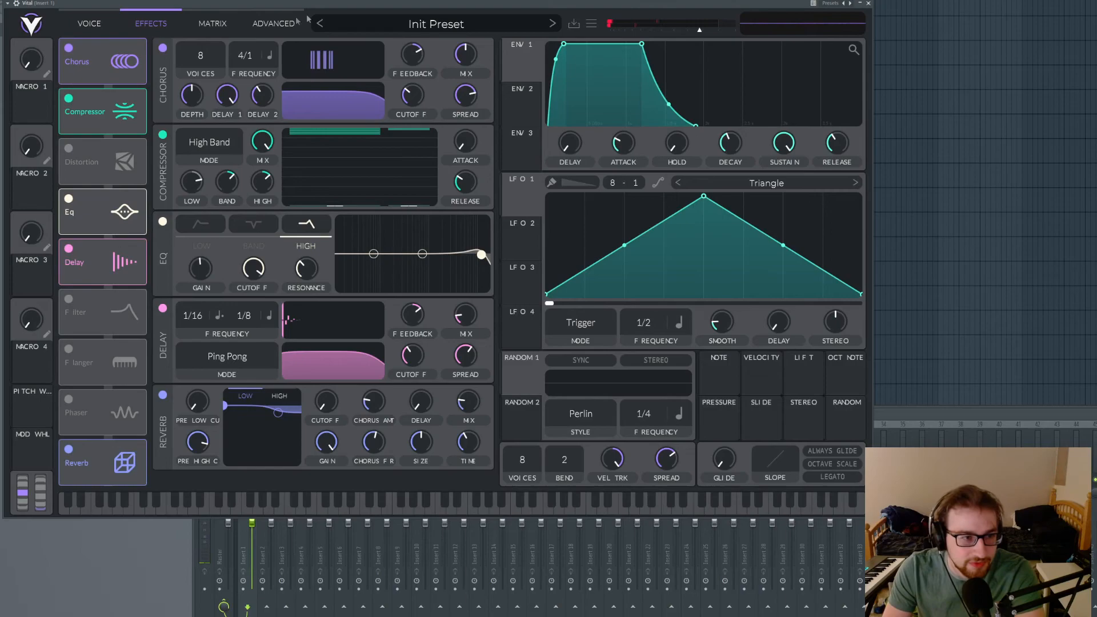
pyautogui.moveTo(364, 4); pyautogui.dragTo(366, 27)
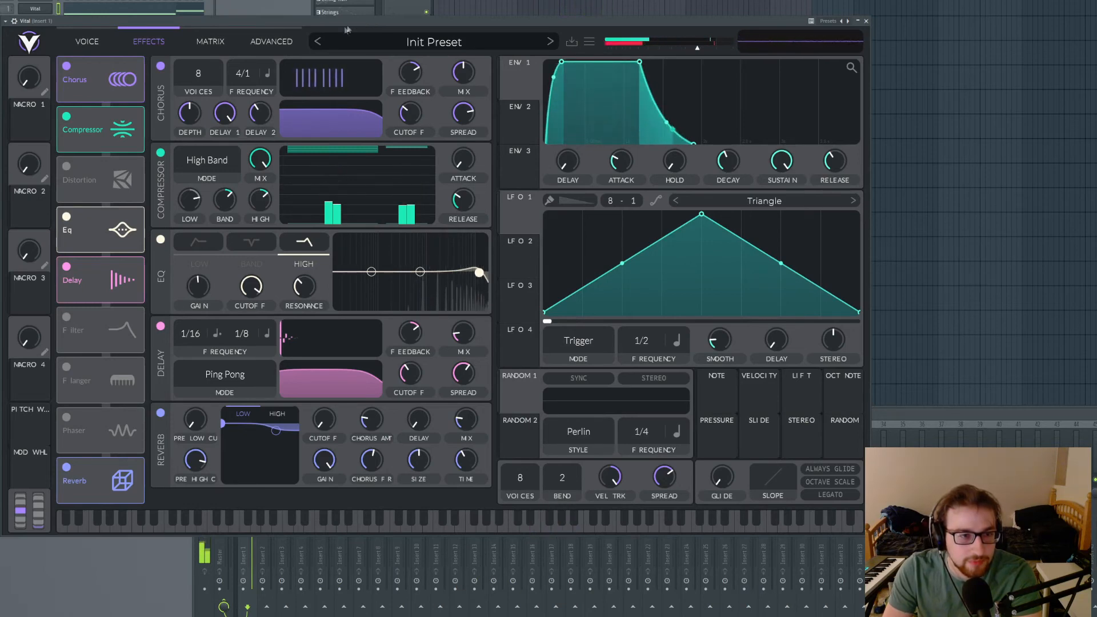
# Change the LFO 1 shape to the Sin preset.
pyautogui.click(210, 41)
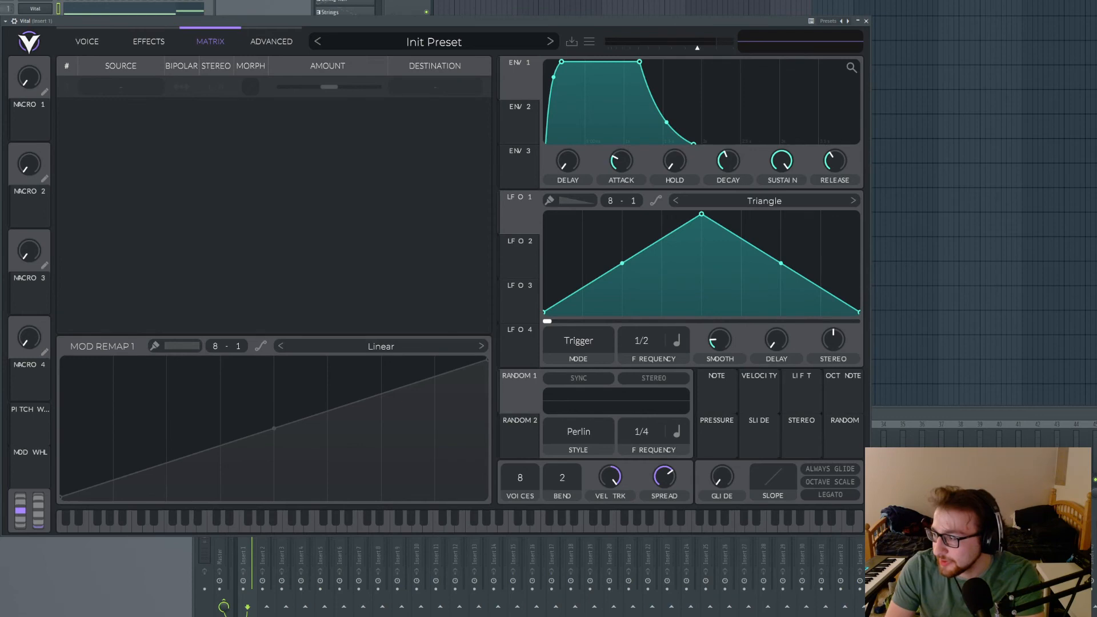
pyautogui.click(781, 205)
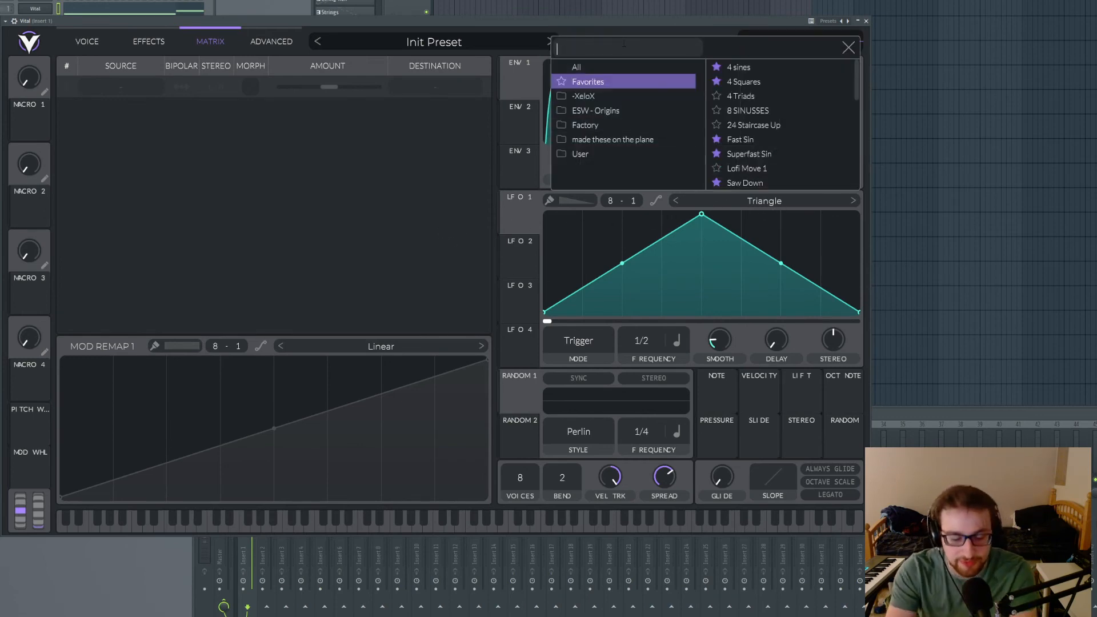
pyautogui.write('sin')
pyautogui.click(738, 124)
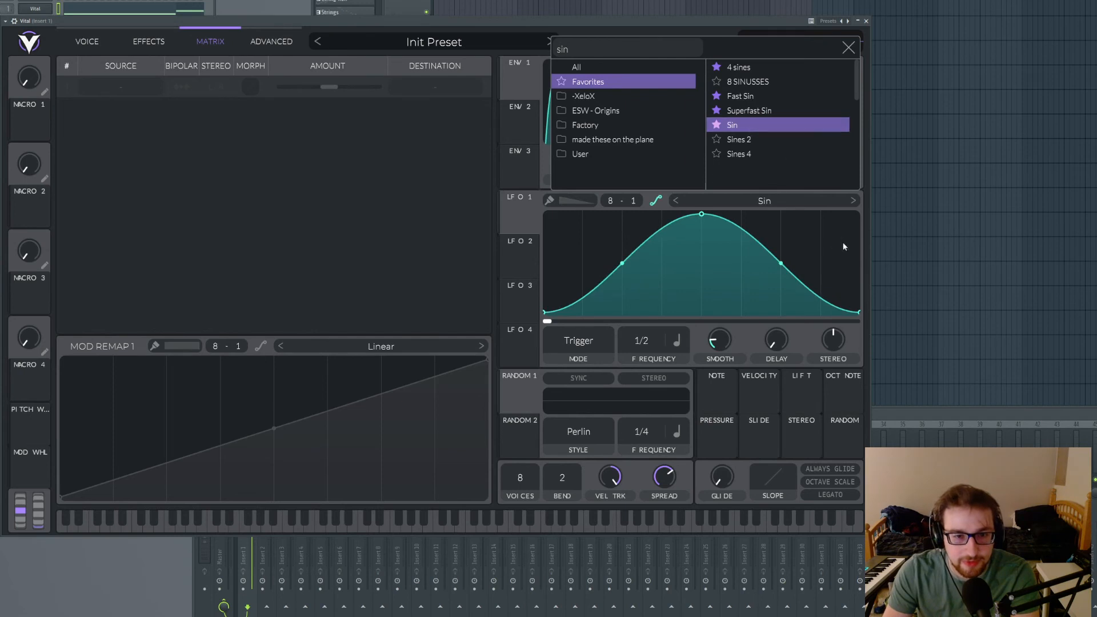
pyautogui.click(849, 47)
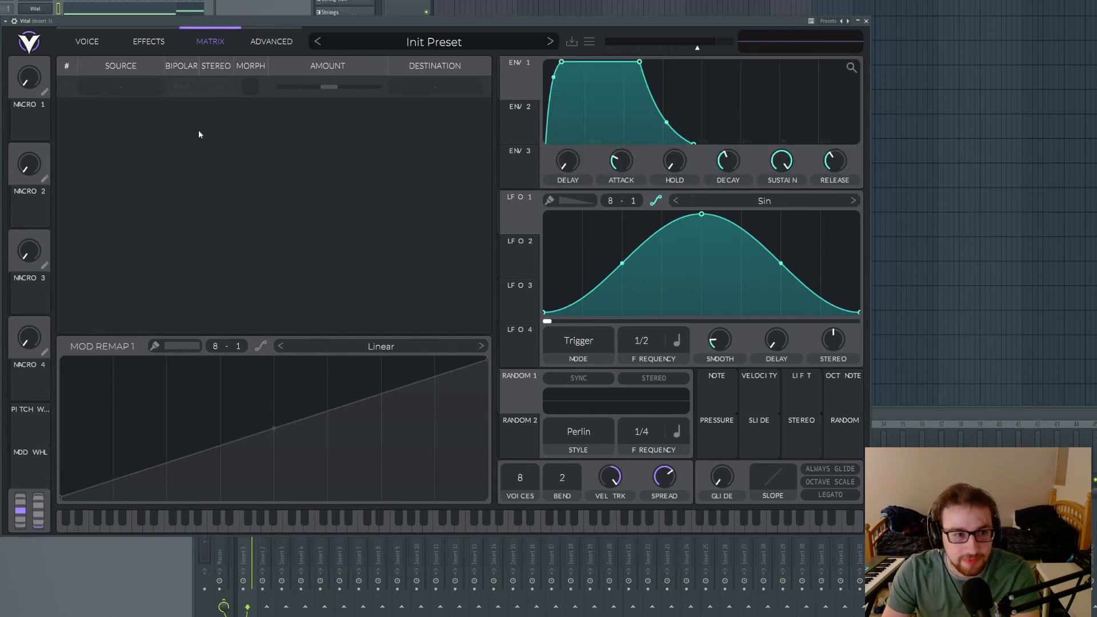
# Add a modulation routing from LFO 1 to the global Voice Tune in the first matrix row.
pyautogui.click(103, 84)
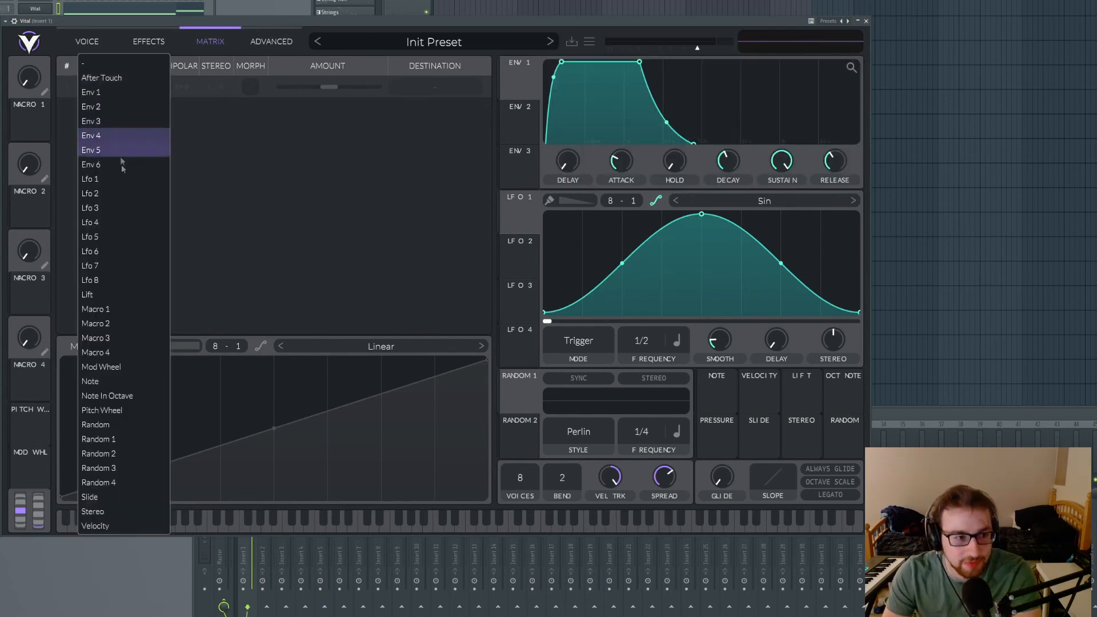
pyautogui.click(120, 179)
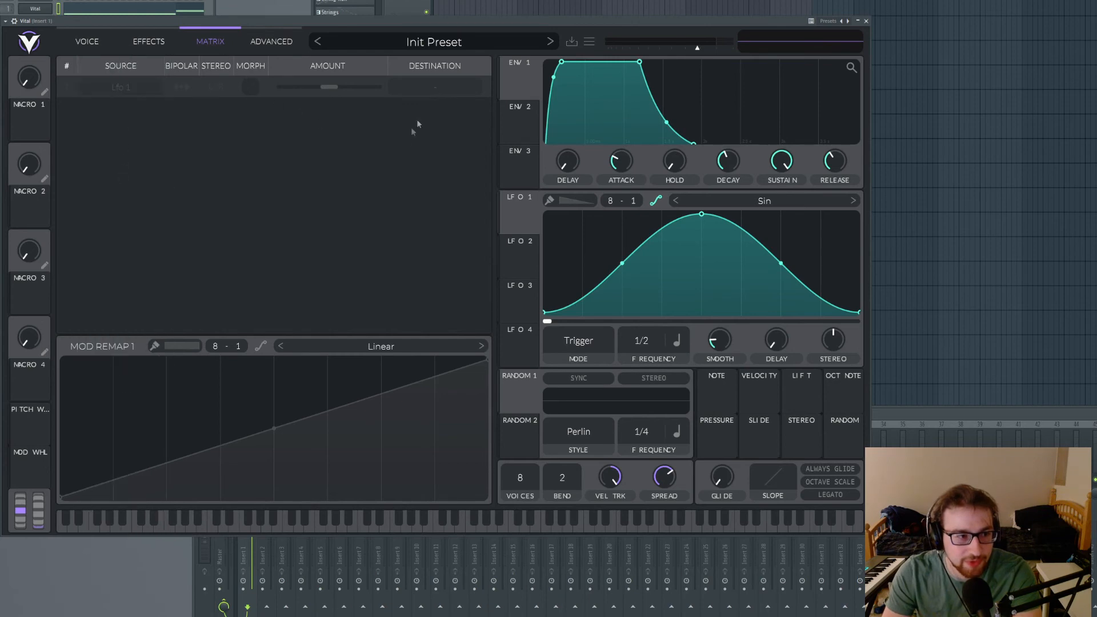
pyautogui.click(438, 84)
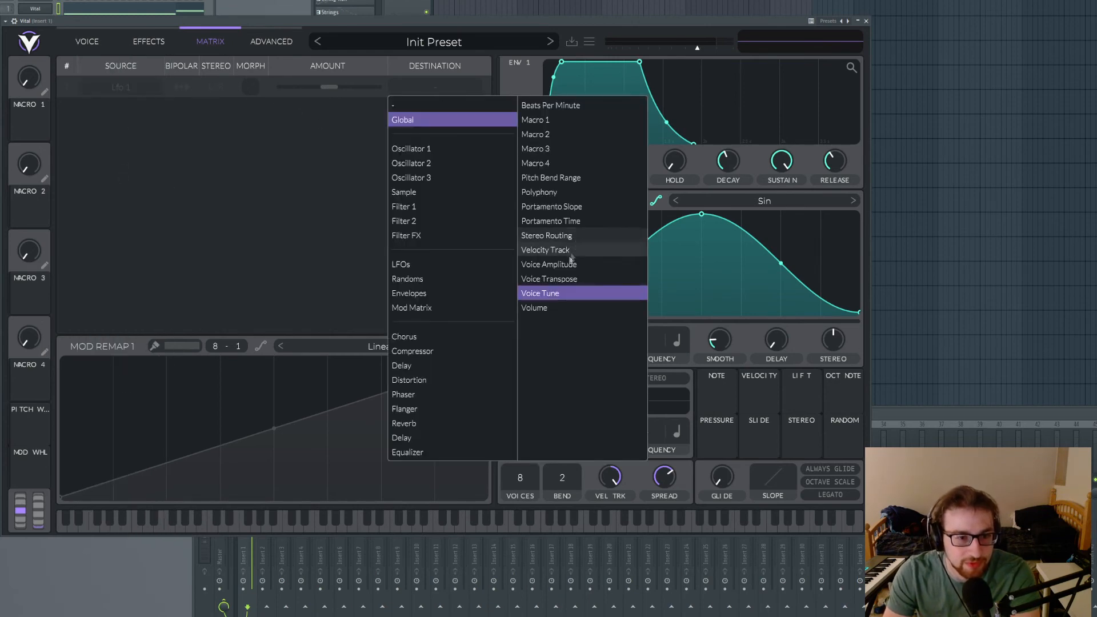
pyautogui.click(540, 294)
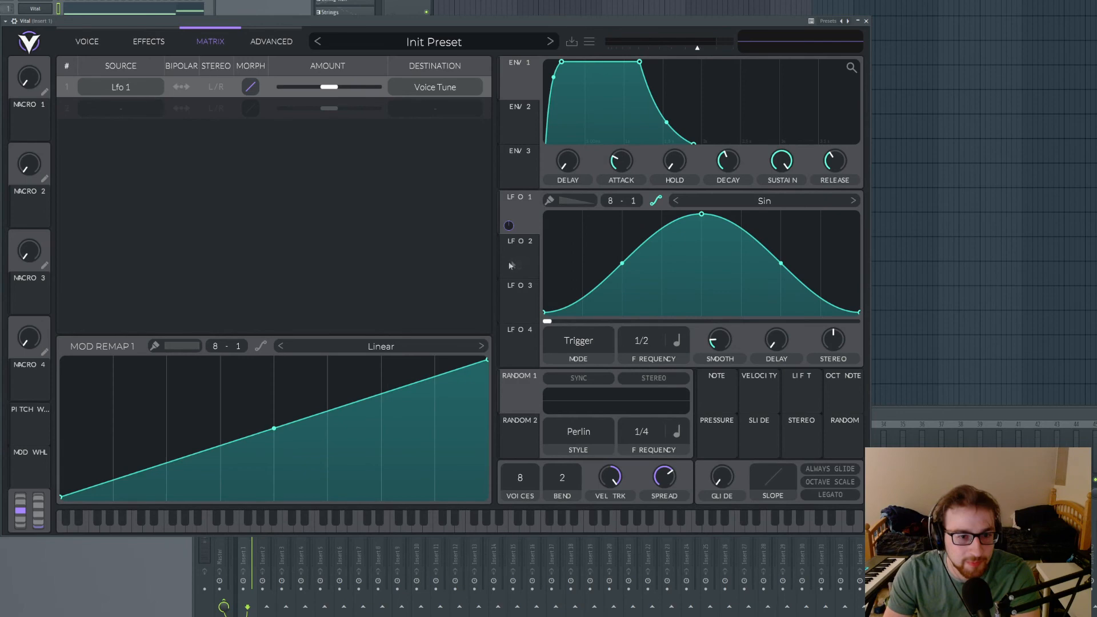
# Reshape LFO 2 into a single exponentially rising curve and set it to Envelope mode with a frequency of 1/4.
pyautogui.click(515, 261)
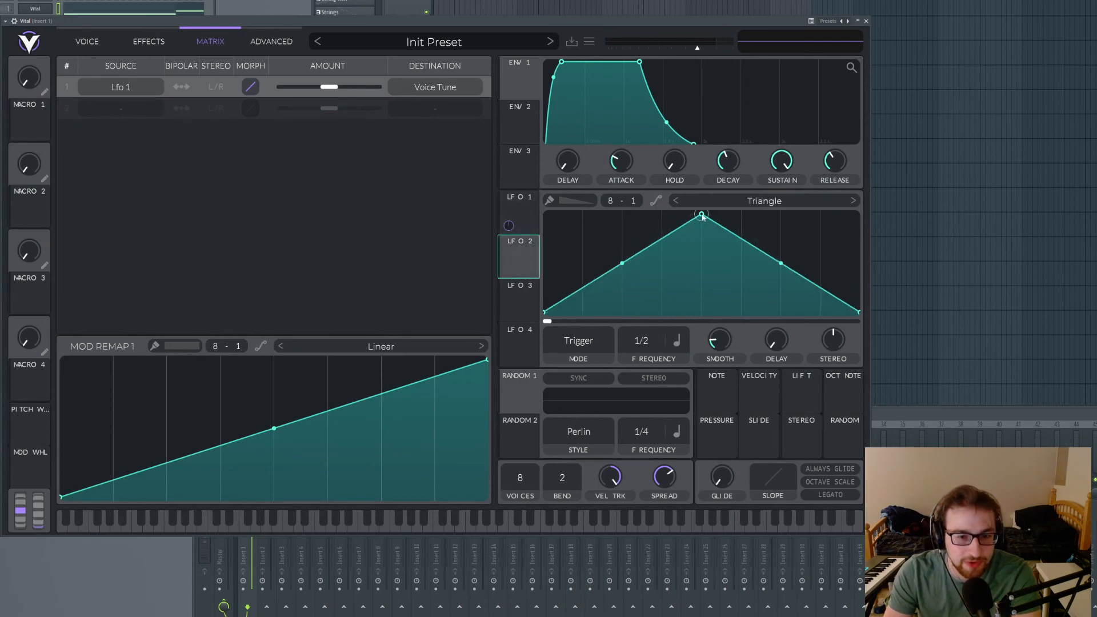
pyautogui.moveTo(714, 216); pyautogui.dragTo(906, 192)
pyautogui.moveTo(703, 263); pyautogui.dragTo(687, 328)
# Set the LFO 1 frequency to 1/16 and make its Voice Tune modulation bipolar.
pyautogui.click(519, 212)
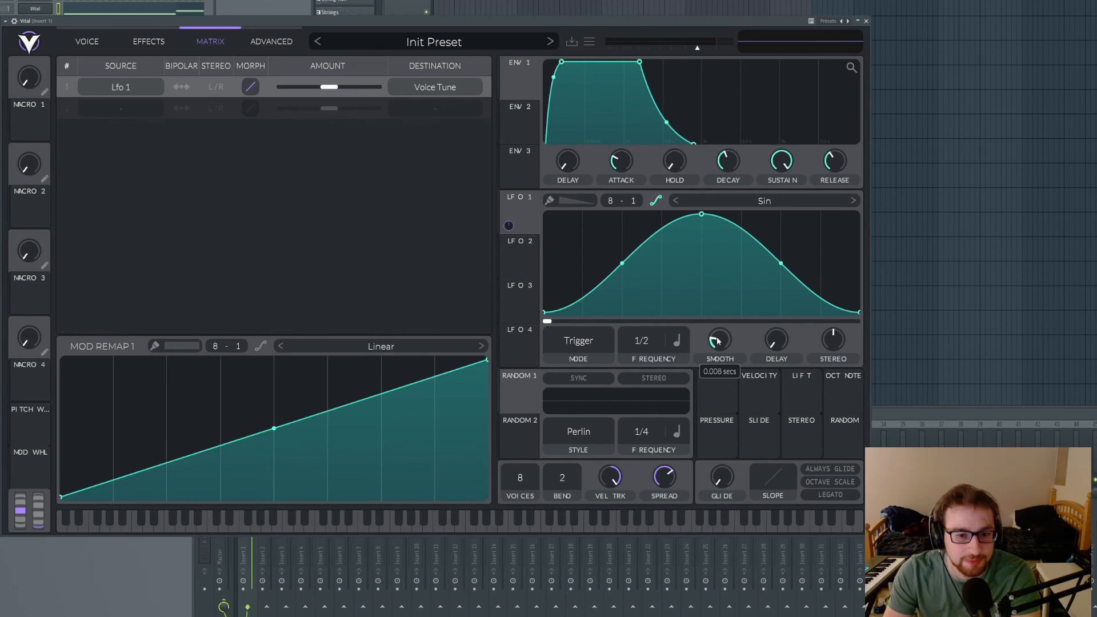
pyautogui.moveTo(510, 223)
pyautogui.scroll(3, 652, 342)
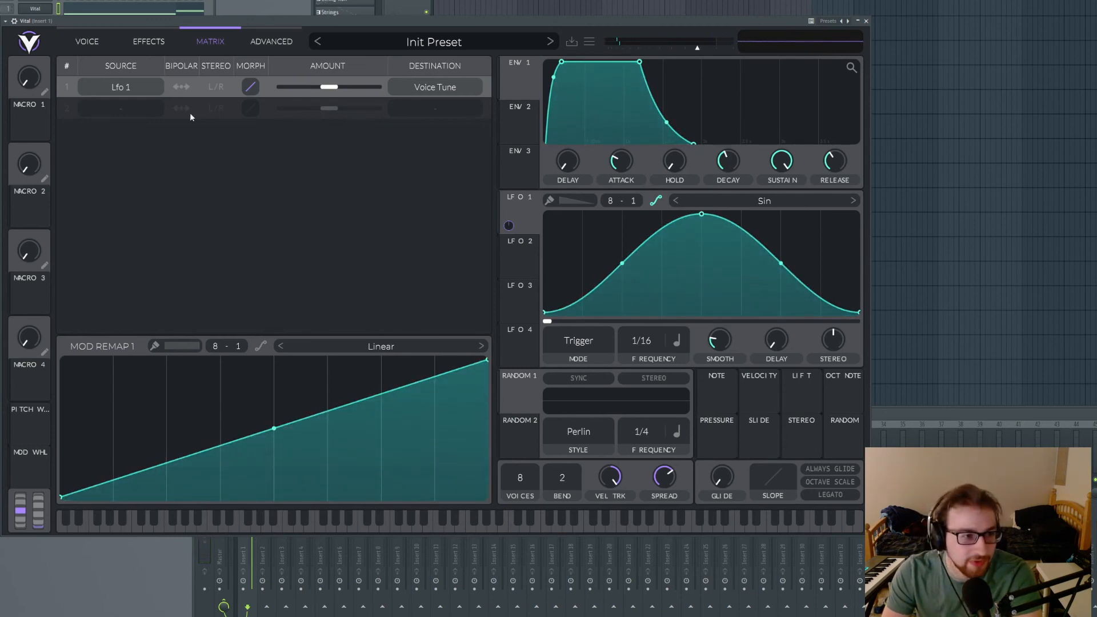
pyautogui.click(181, 87)
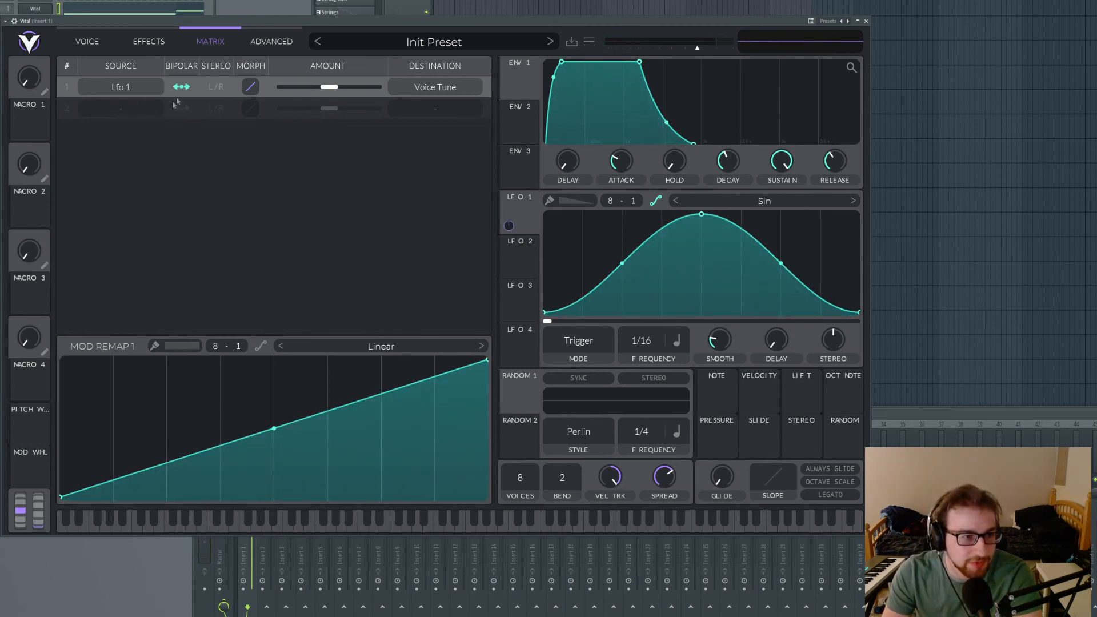
# Modulate the amount of the LFO 1 Voice Tune routing with LFO 2, using a very small positive amount.
pyautogui.click(529, 263)
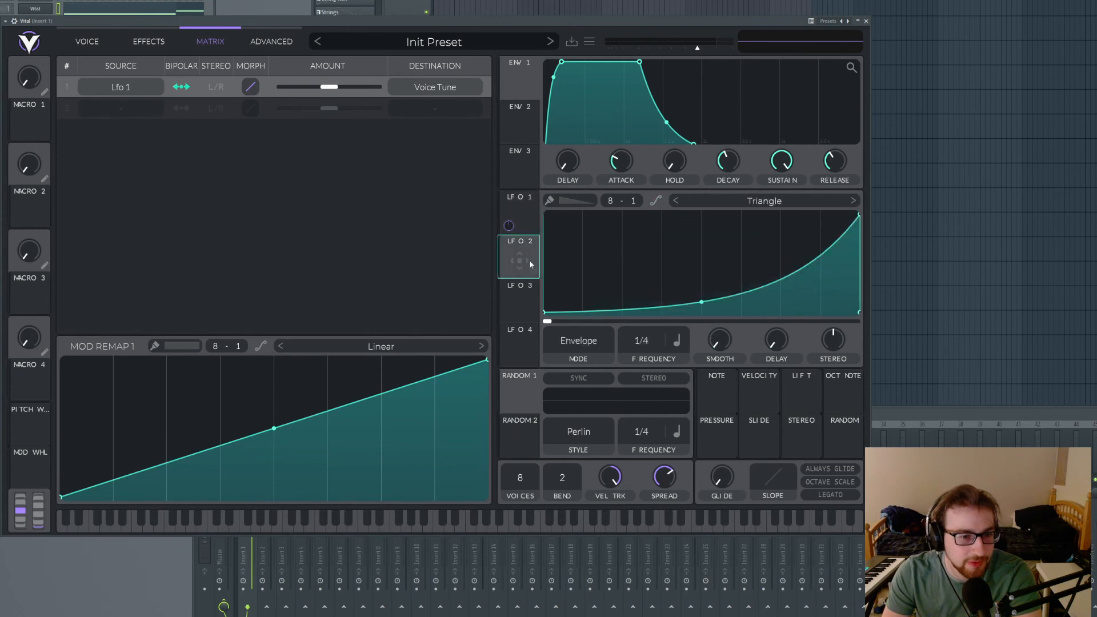
pyautogui.moveTo(524, 251); pyautogui.dragTo(321, 86)
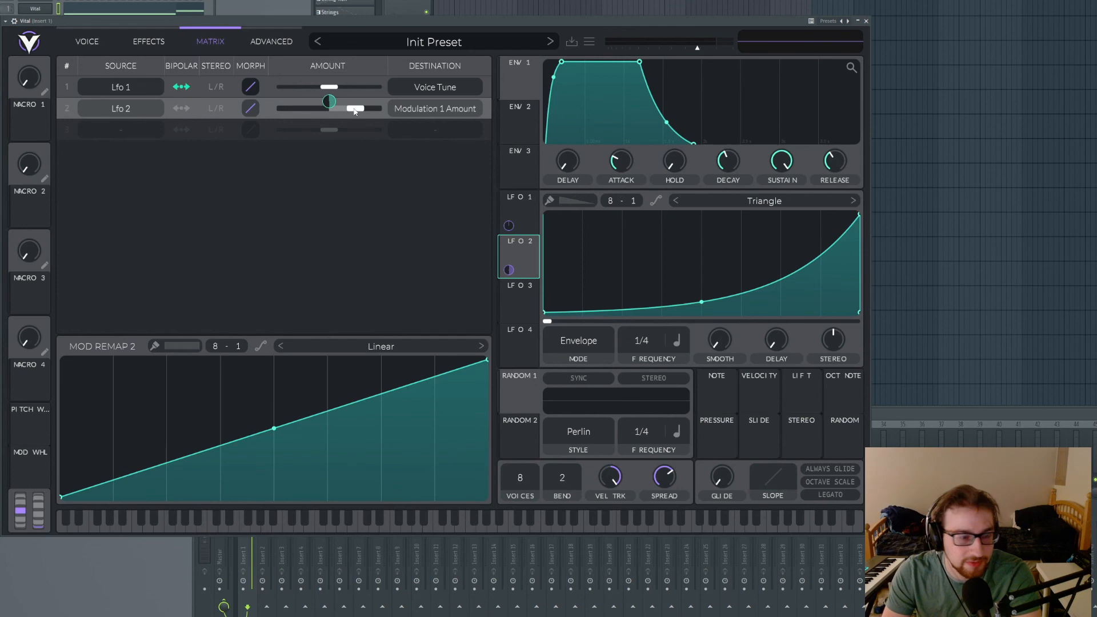
pyautogui.moveTo(355, 111); pyautogui.dragTo(328, 118)
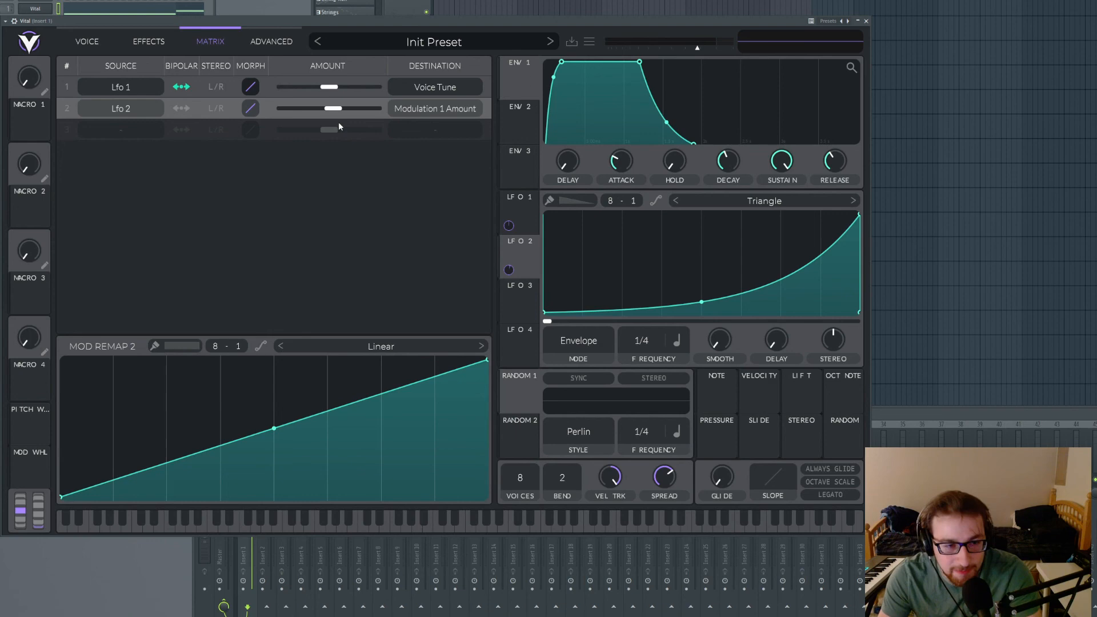
pyautogui.click(99, 40)
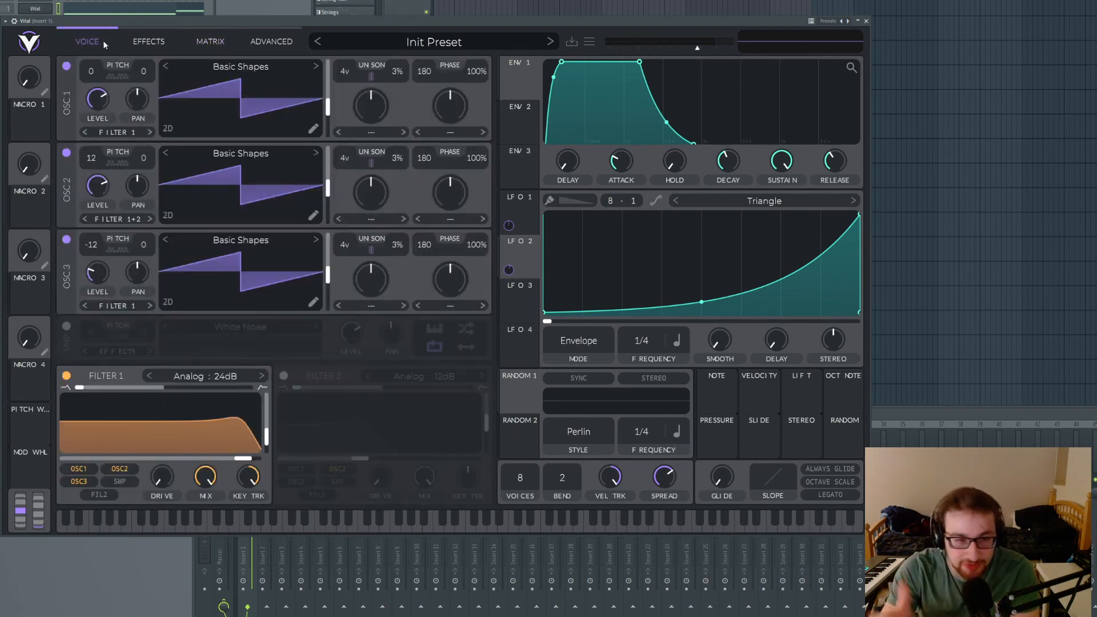